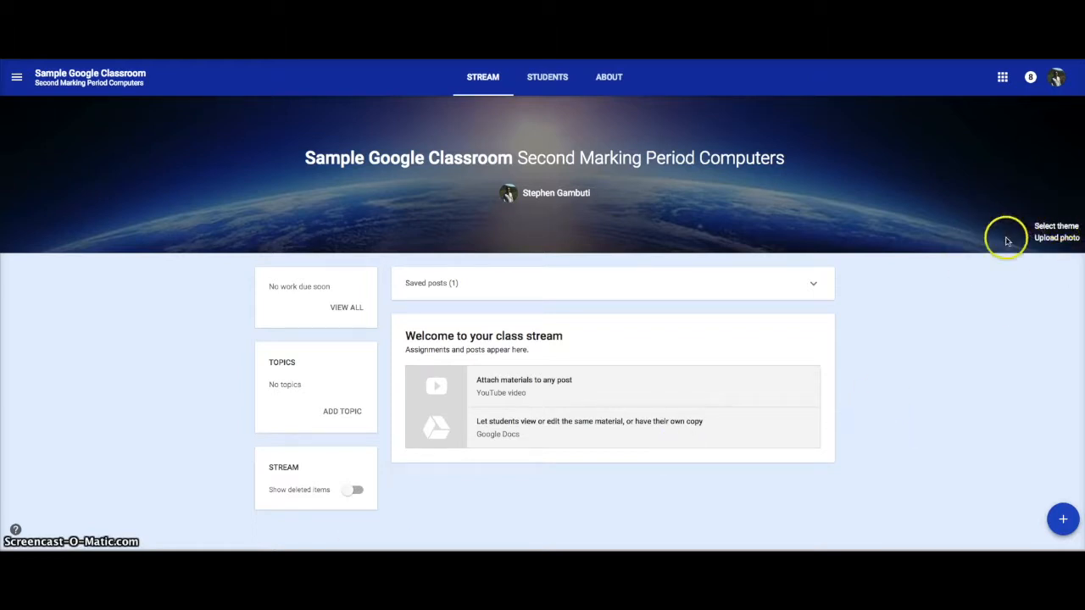
Set the class theme to the gallery photo of wooden classroom chairs.
left_click(1054, 225)
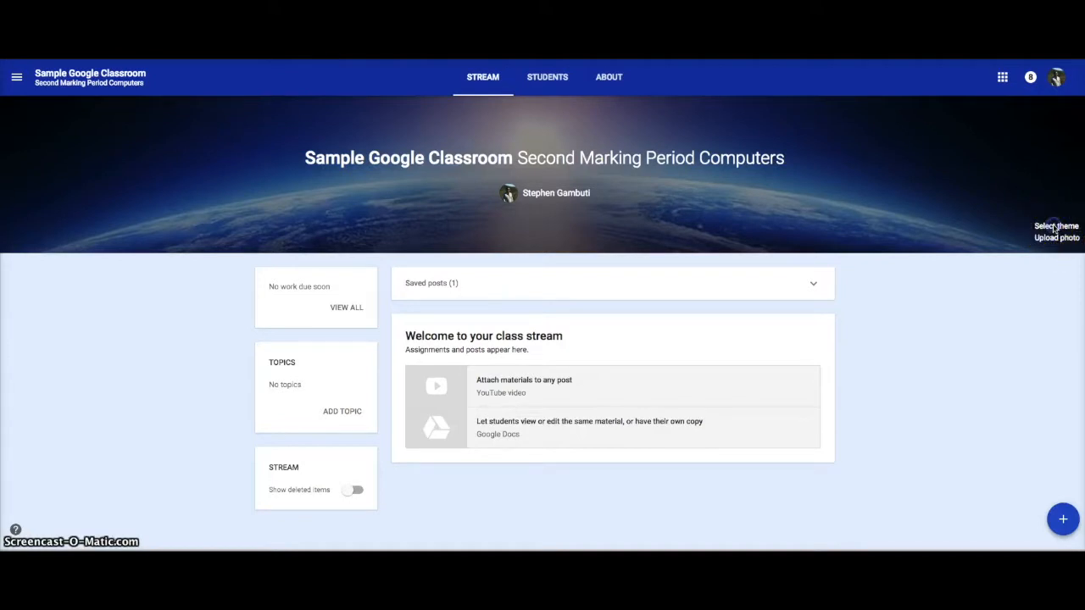
left_click(1054, 227)
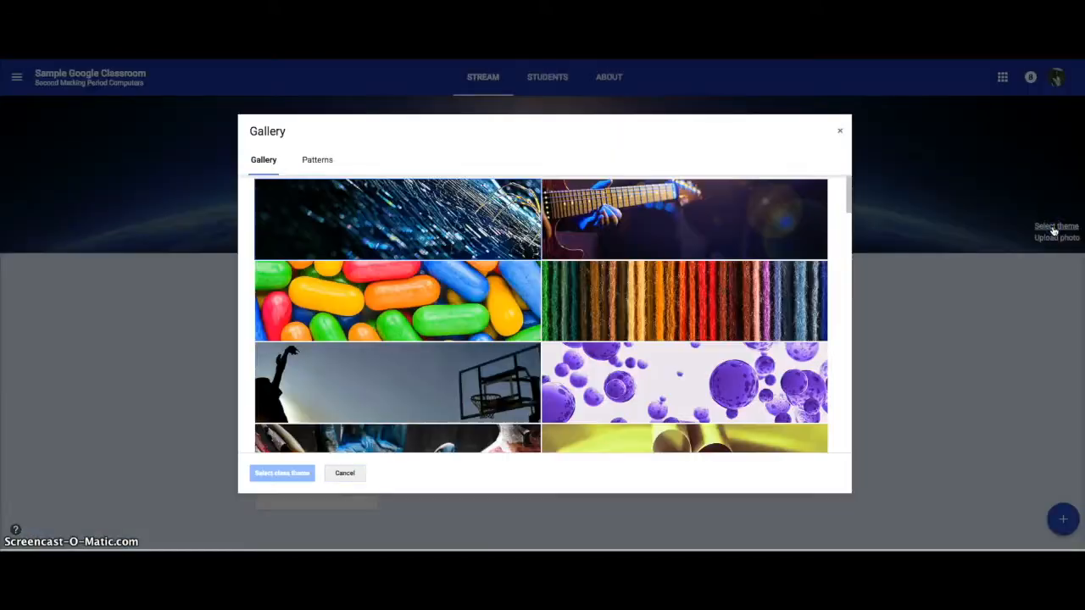
scroll(772, 300, "down", 10)
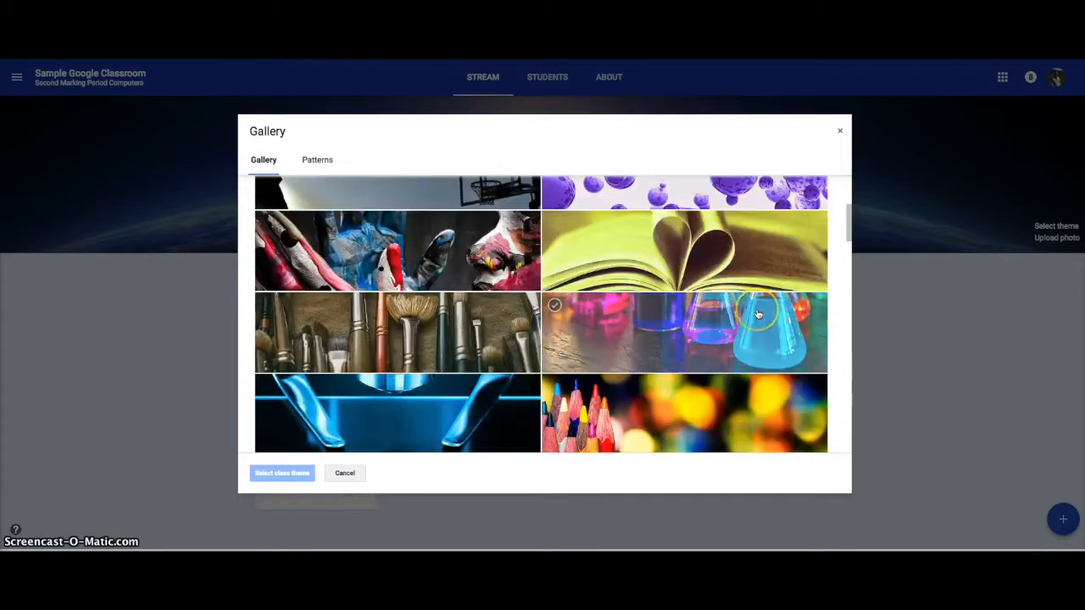
scroll(758, 314, "down", 5)
scroll(757, 315, "up", 3)
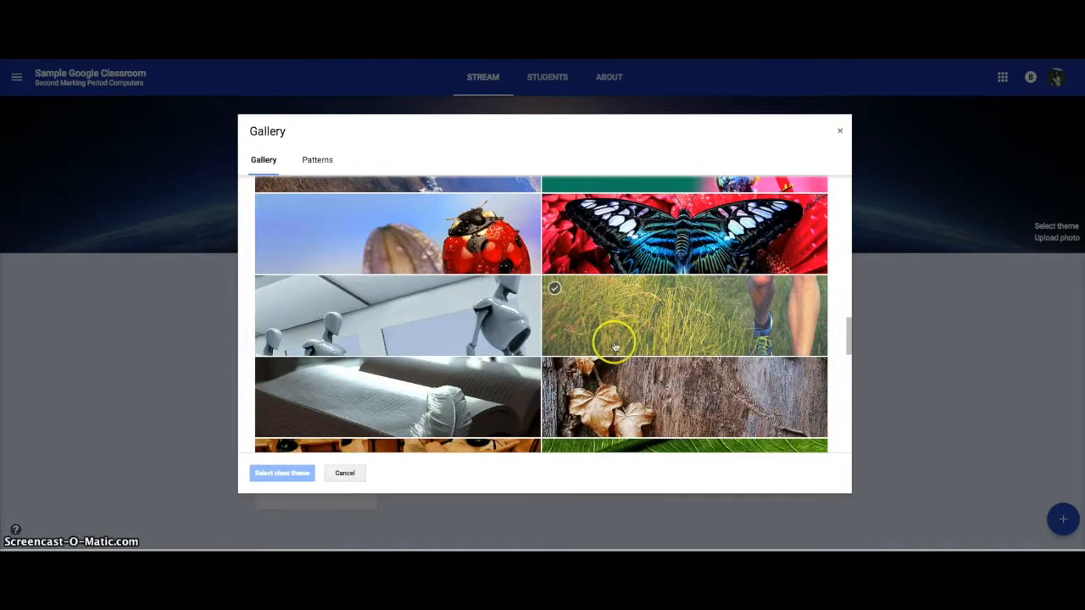
scroll(616, 347, "down", 5)
scroll(615, 346, "down", 3)
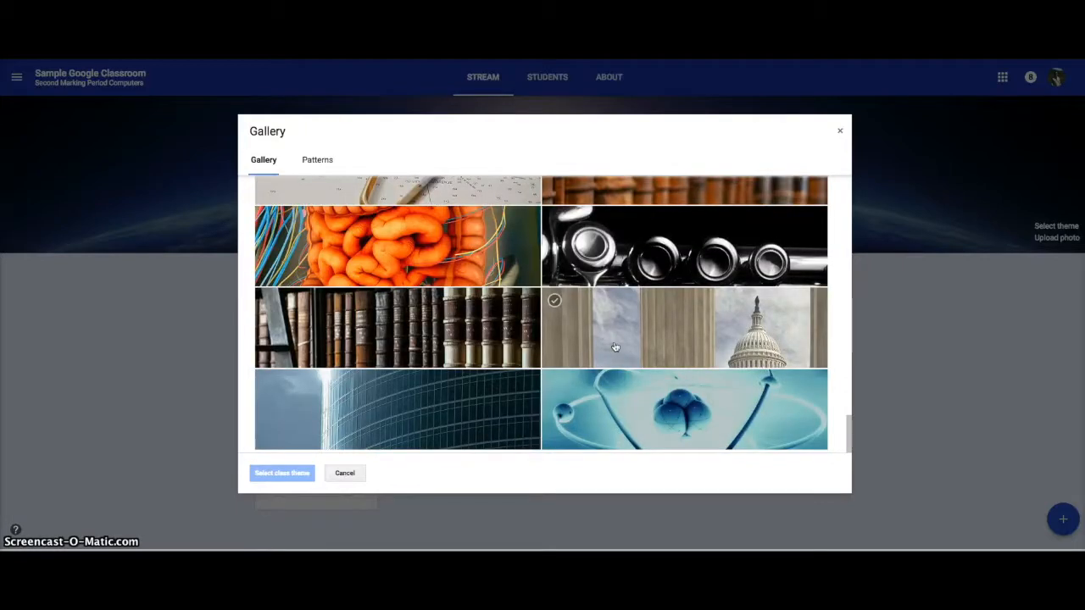
scroll(625, 377, "up", 7)
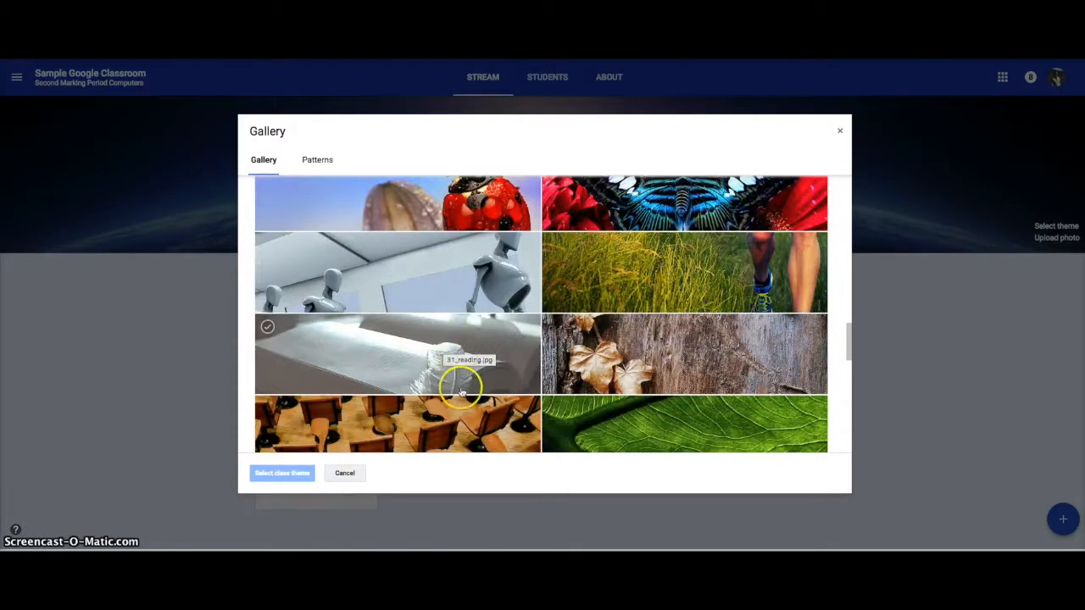
left_click(472, 432)
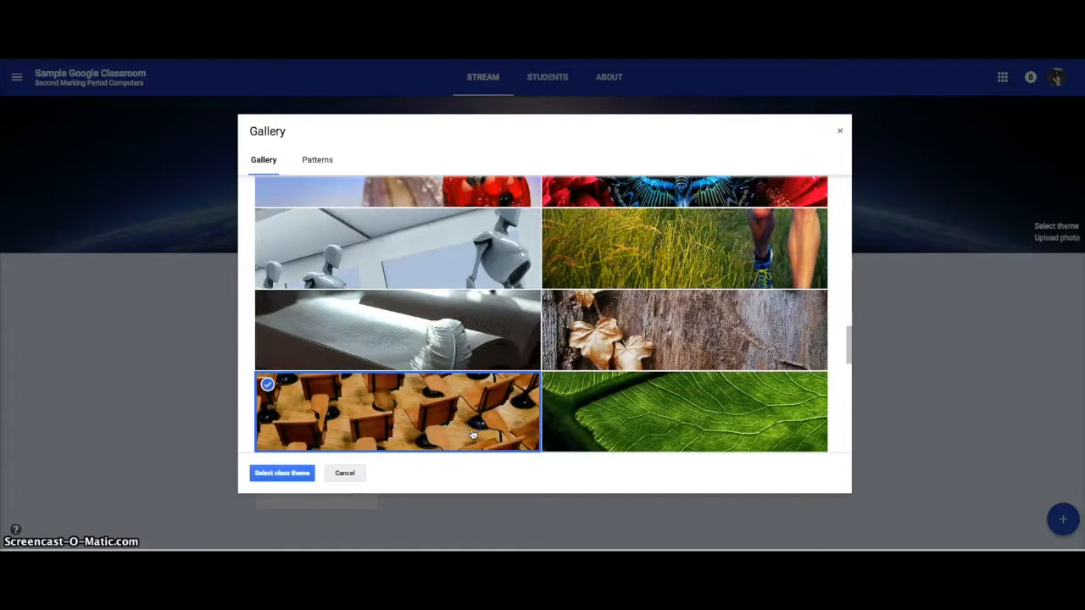
left_click(279, 474)
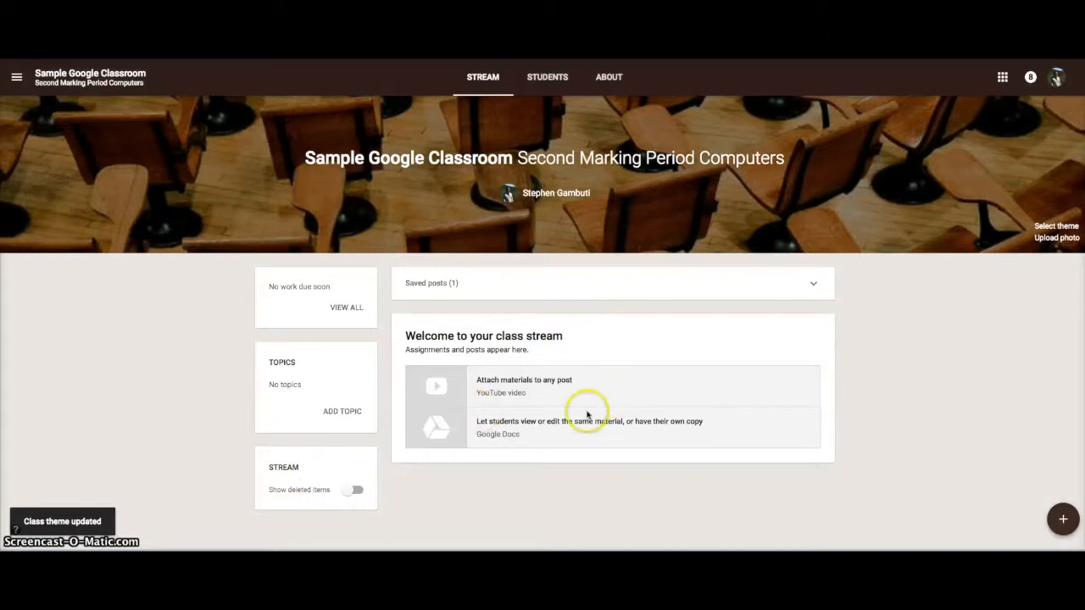
Change the class theme to the multicoloured orange, red and green diamond pattern.
left_click(1074, 227)
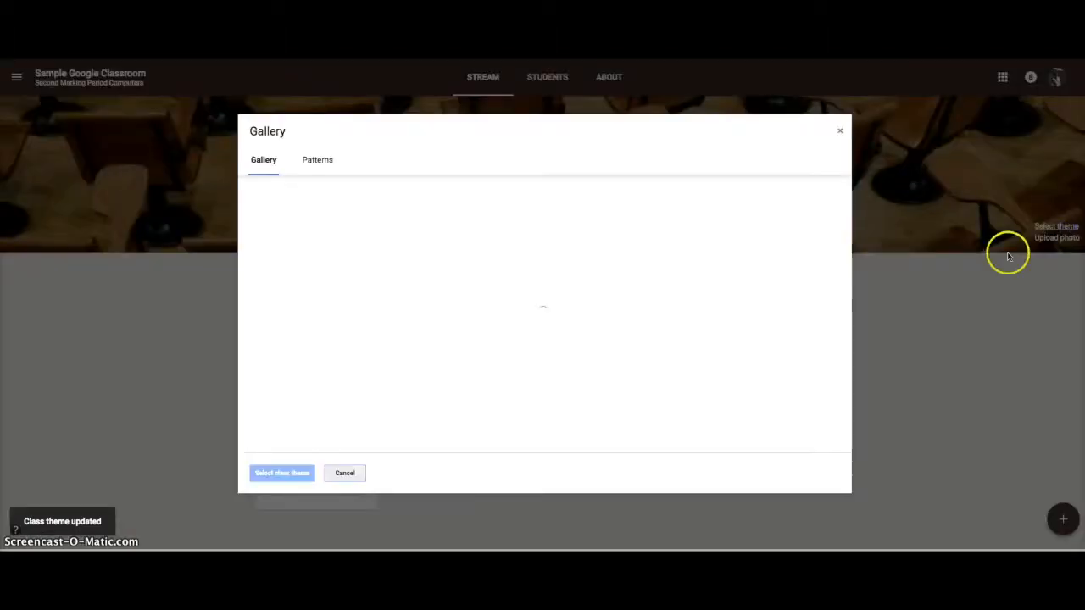
left_click(319, 164)
scroll(406, 256, "down", 2)
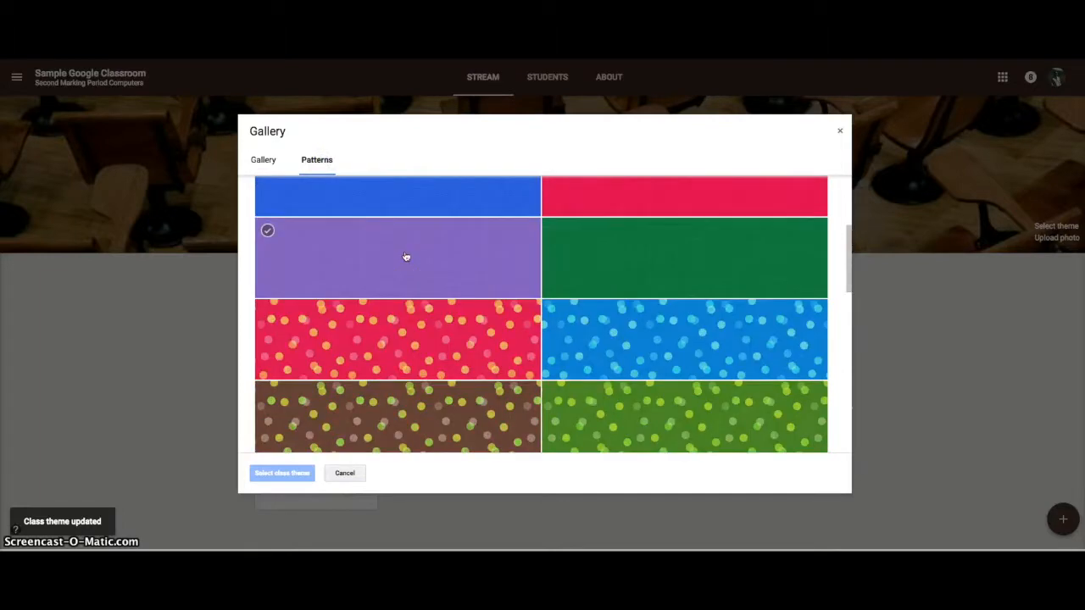
scroll(406, 256, "down", 10)
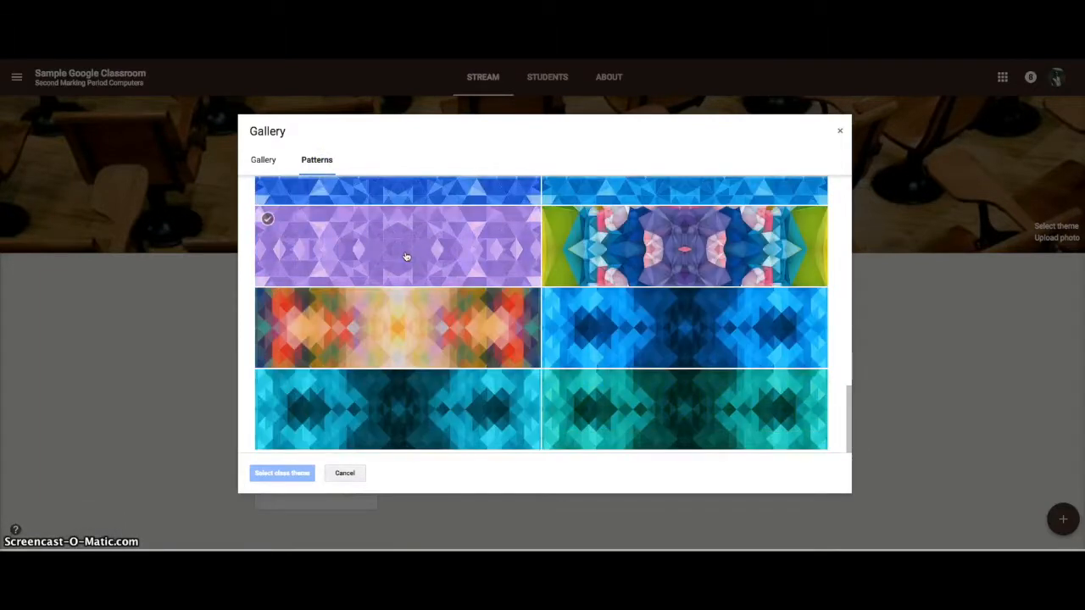
left_click(465, 329)
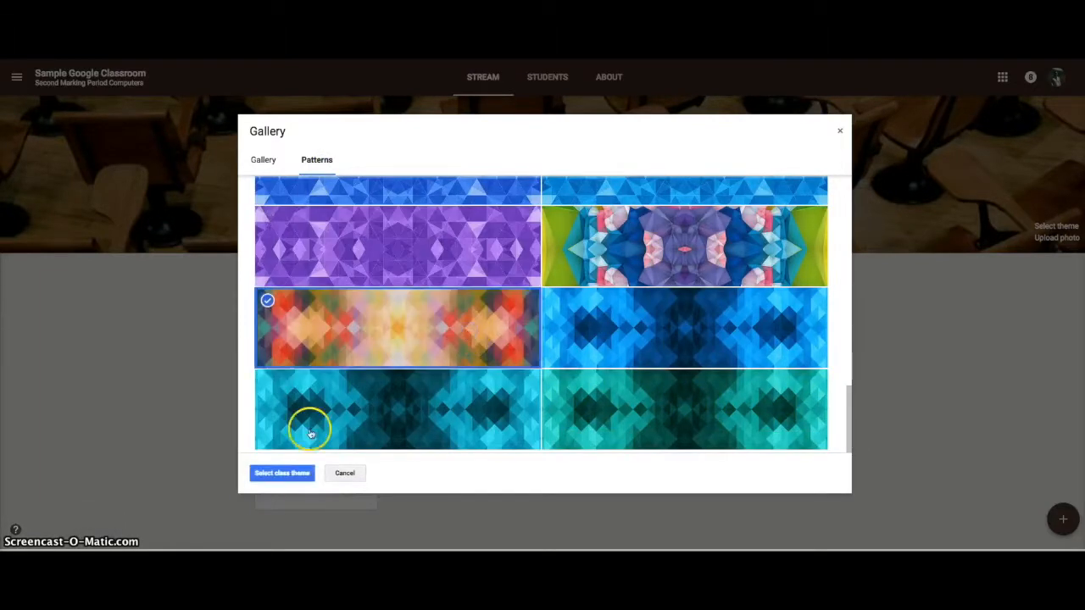
left_click(282, 474)
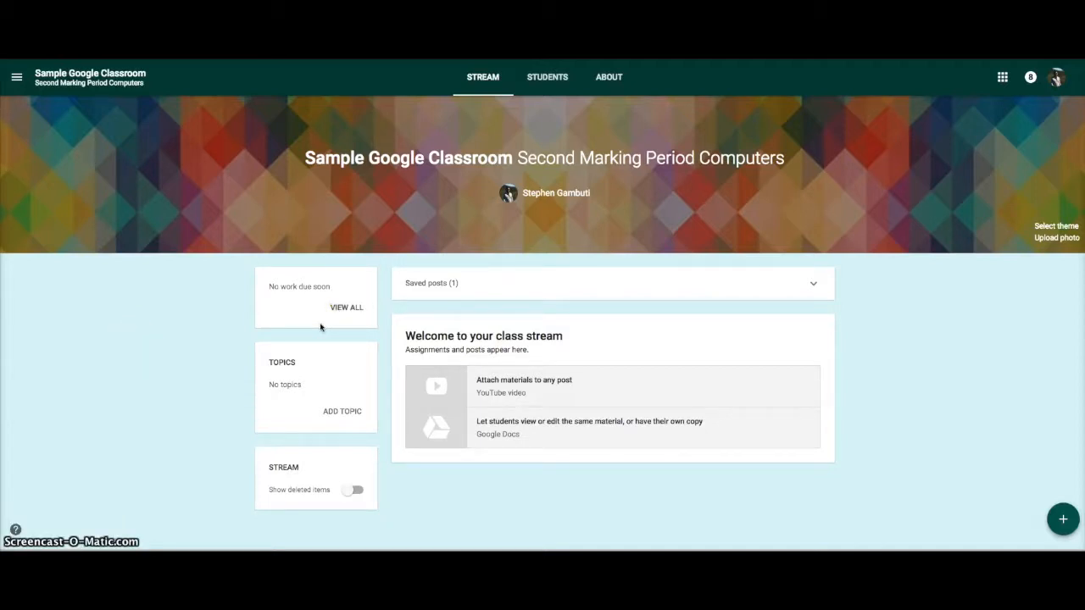
View the theme gallery and the header photo upload dialog, cancelling both.
left_click(1049, 227)
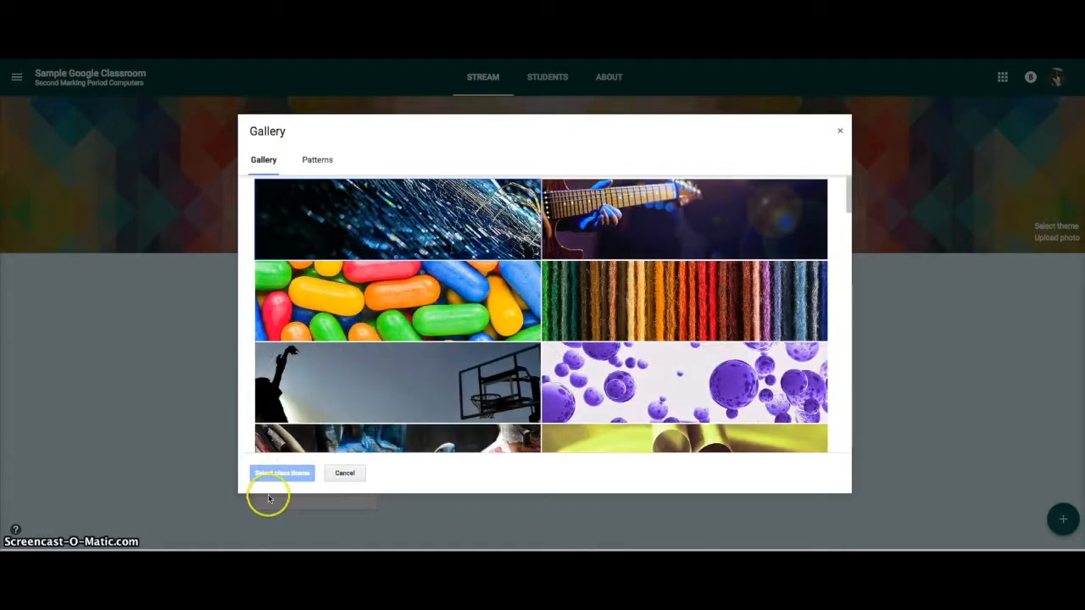
left_click(345, 473)
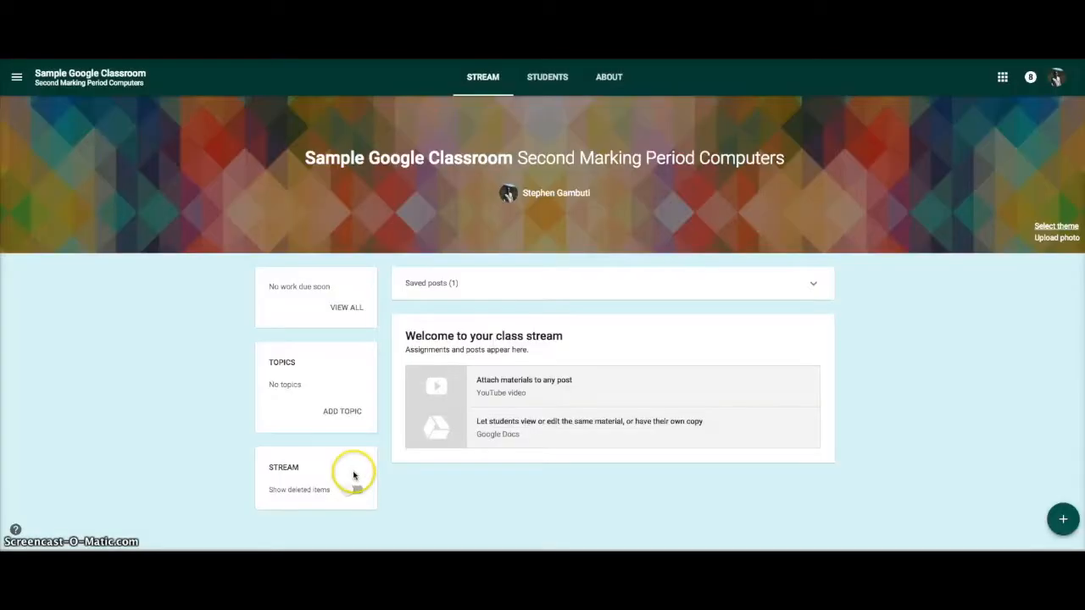
left_click(1059, 238)
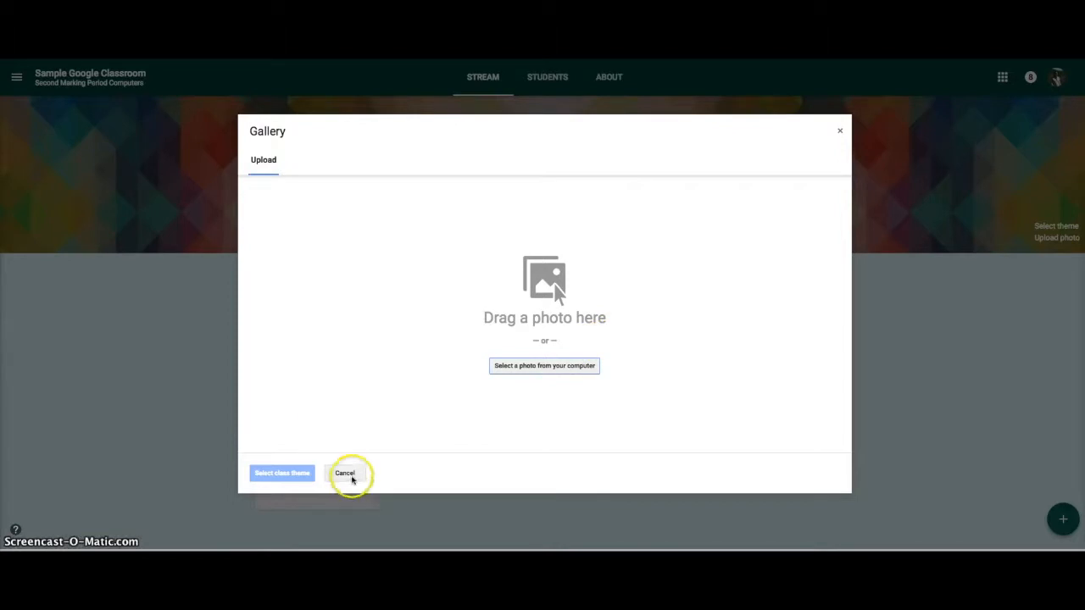
left_click(347, 474)
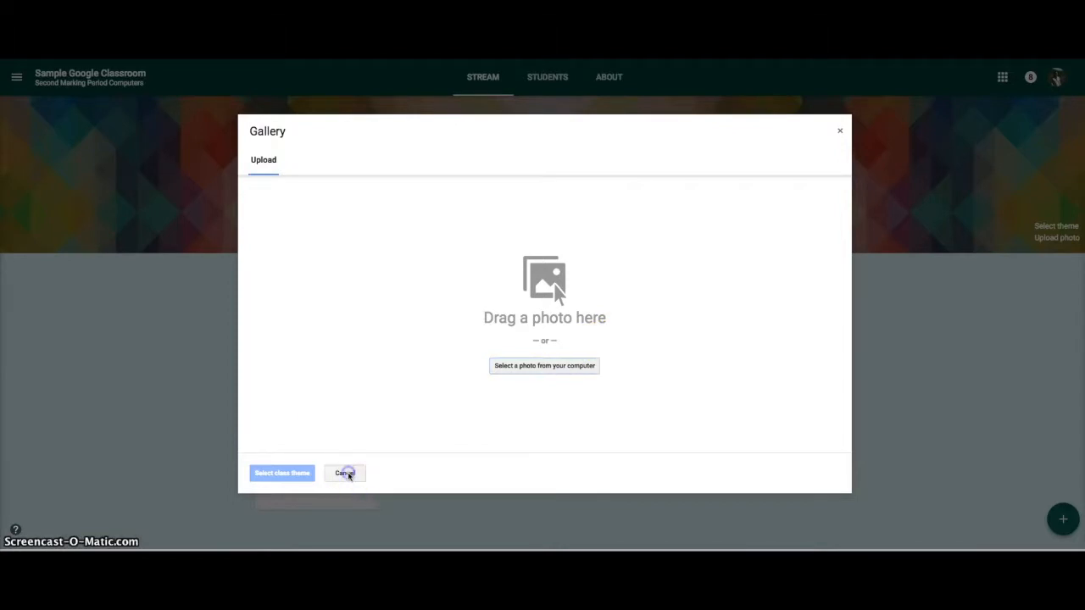
Set the class theme to the blue gallery photo of Earth seen from space.
left_click(1053, 228)
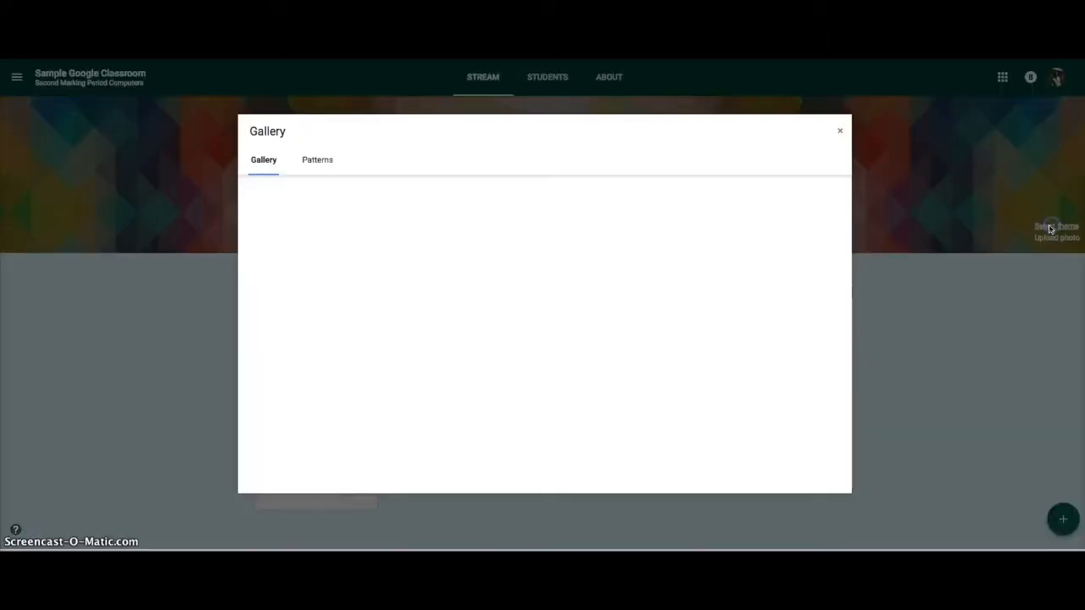
scroll(271, 274, "down", 1)
left_click(340, 305)
scroll(340, 305, "down", 15)
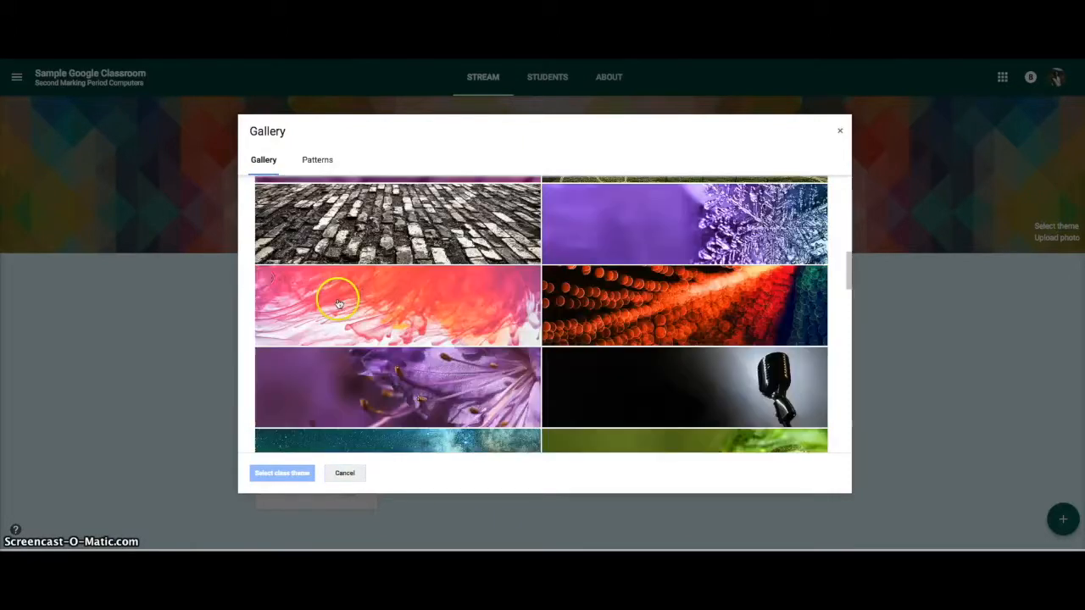
scroll(338, 302, "down", 1)
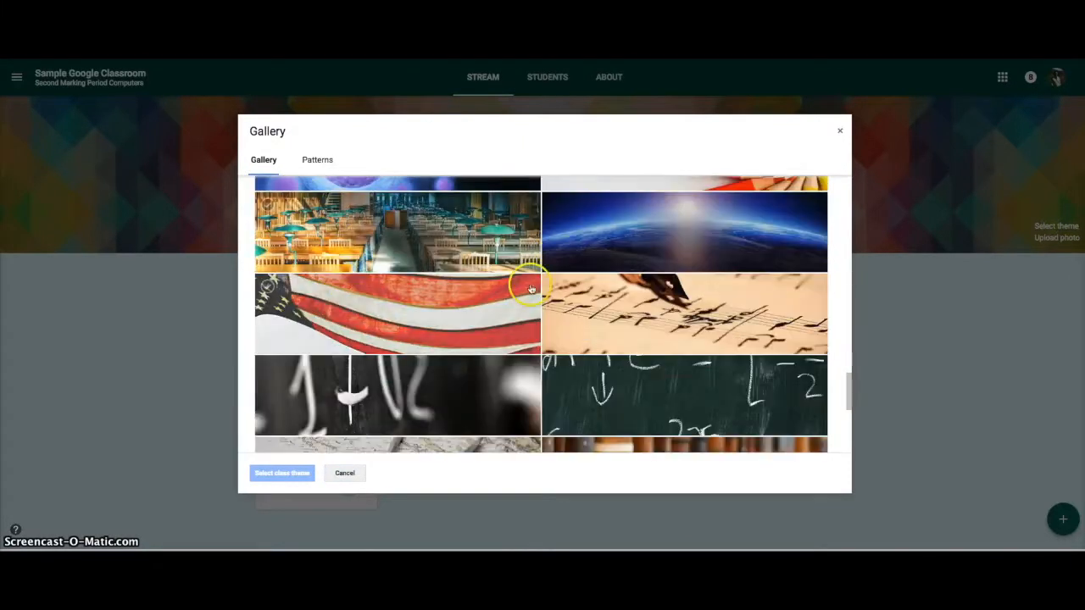
left_click(601, 237)
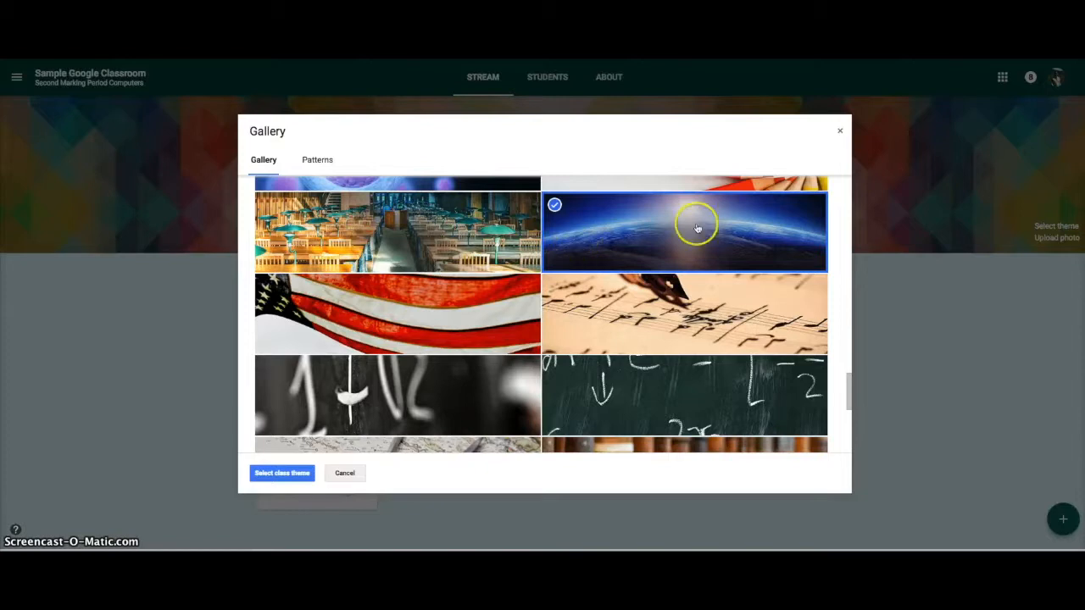
left_click(285, 473)
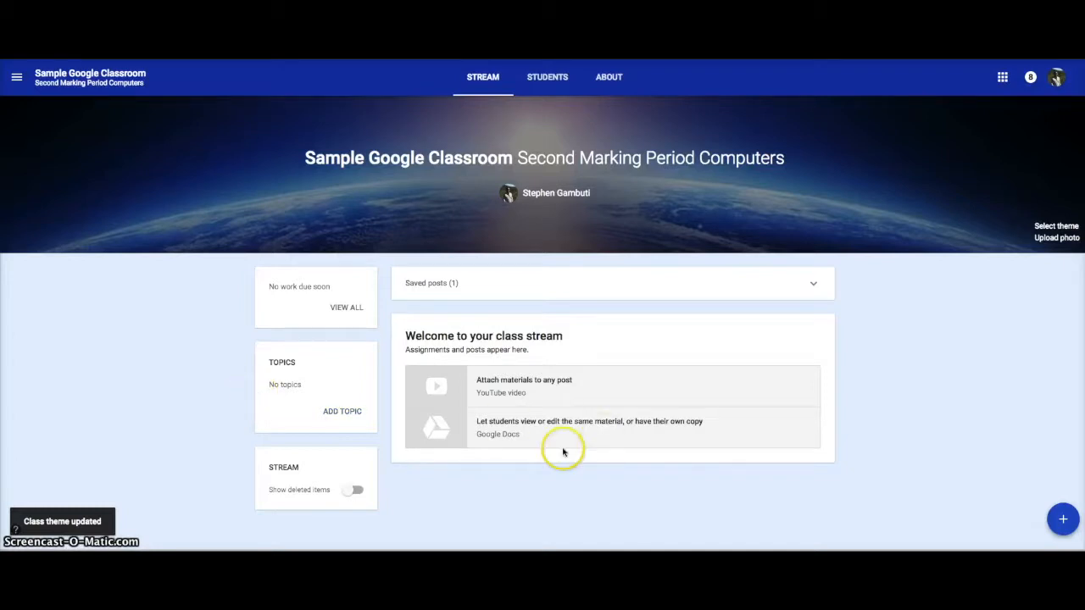
Reuse the Digital Citizenship draft post from the Sample Google Classroom class as a new assignment.
mouse_move(1059, 513)
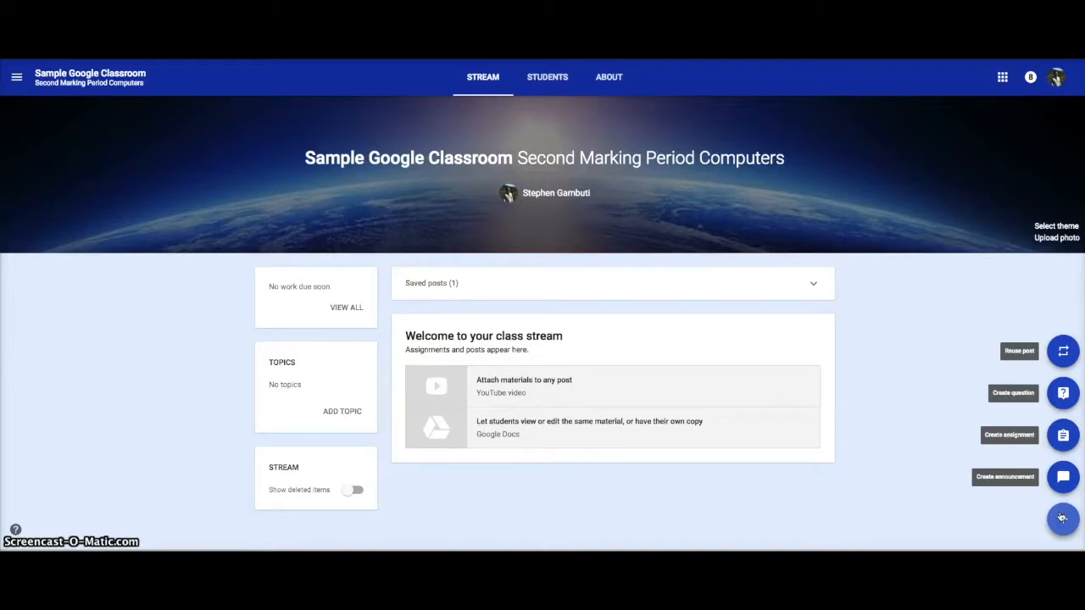
left_click(1050, 510)
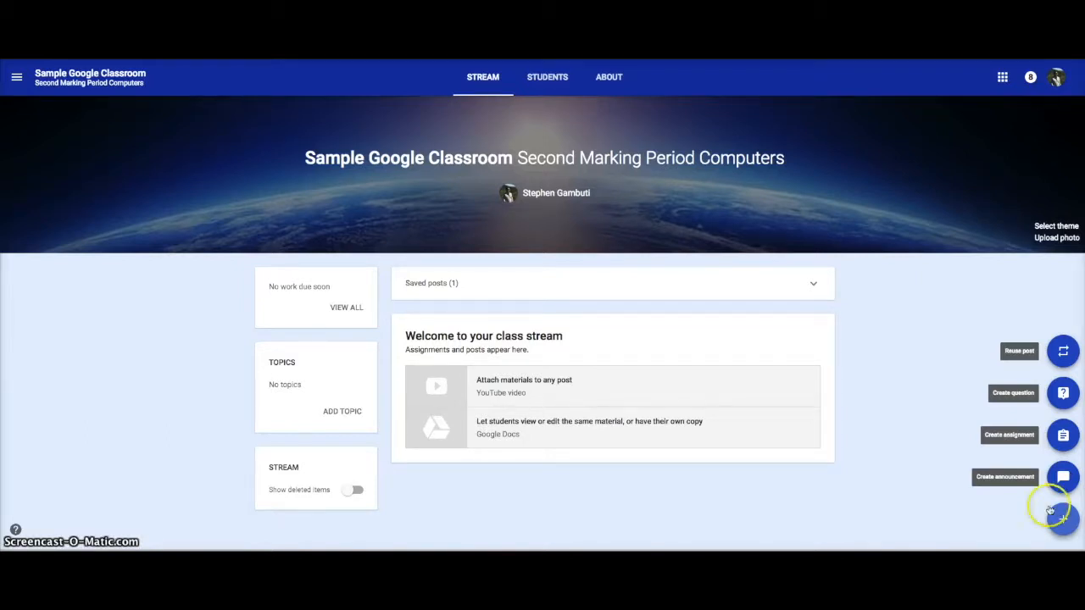
left_click(1063, 354)
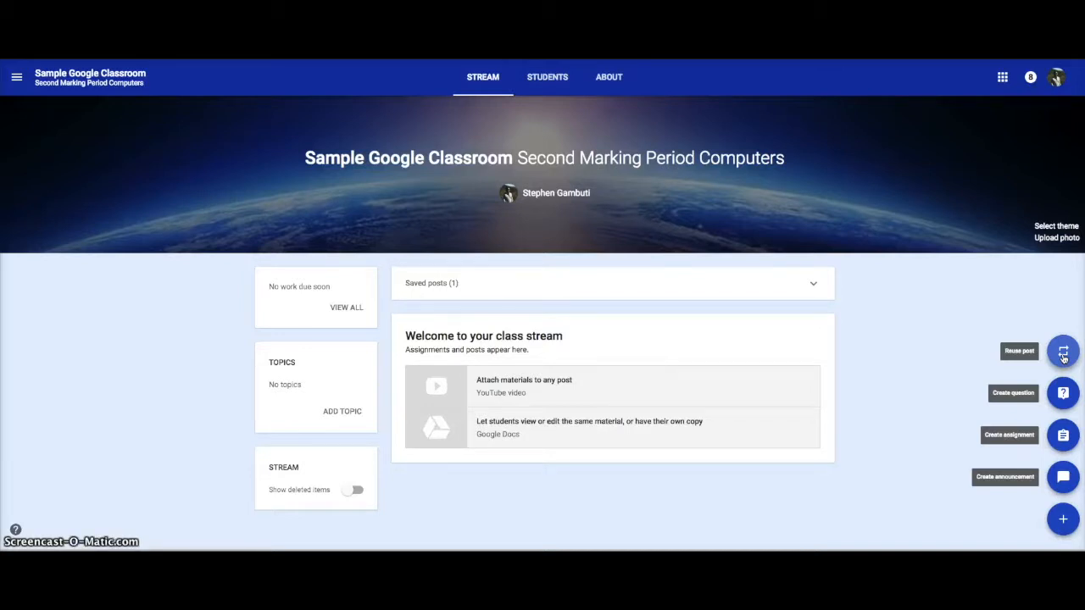
left_click(1063, 354)
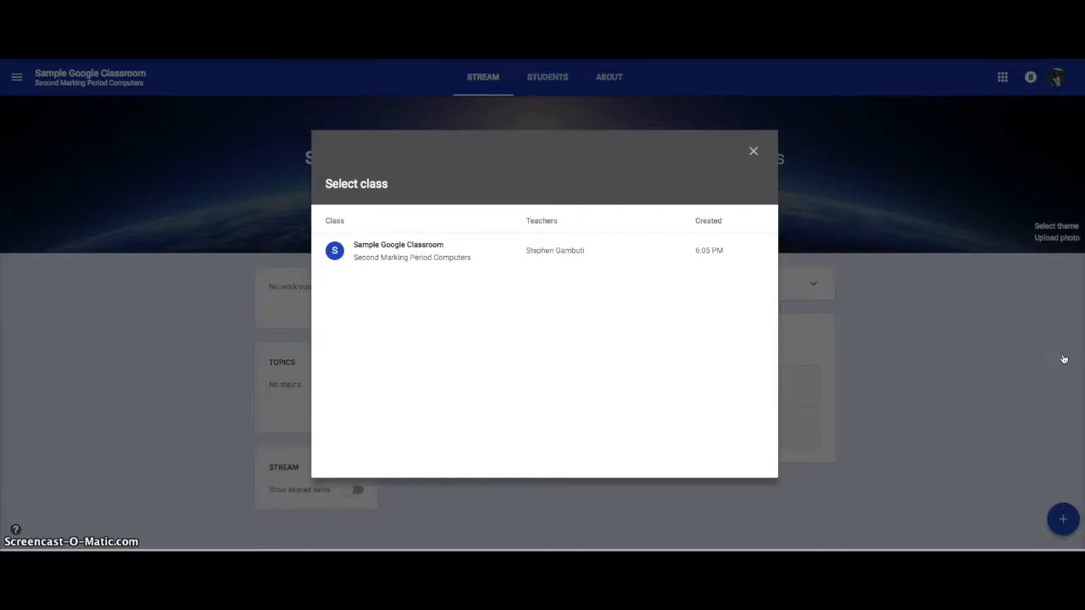
left_click(619, 258)
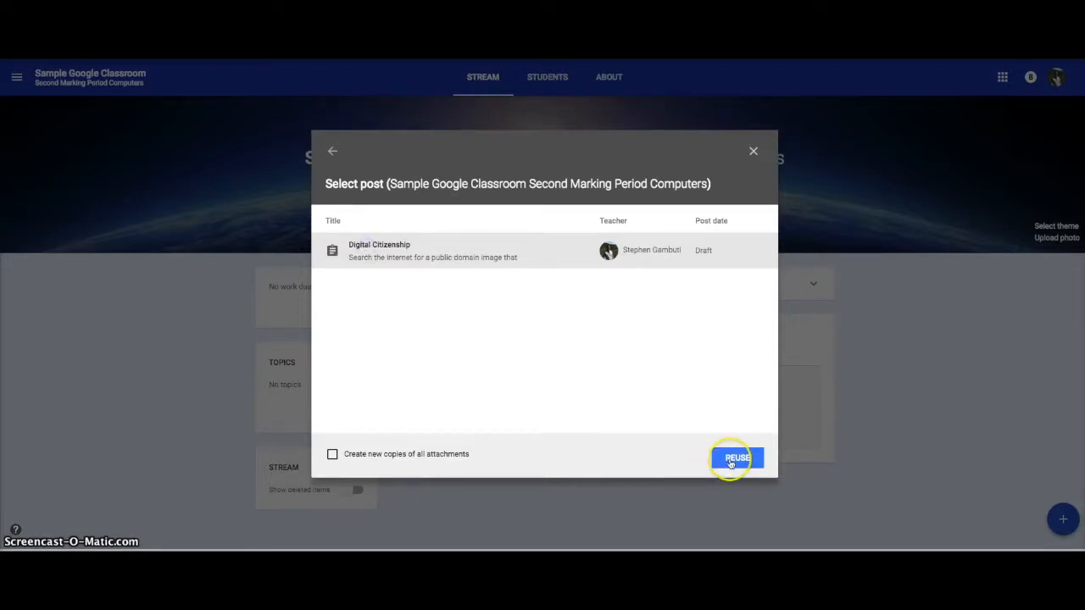
left_click(733, 461)
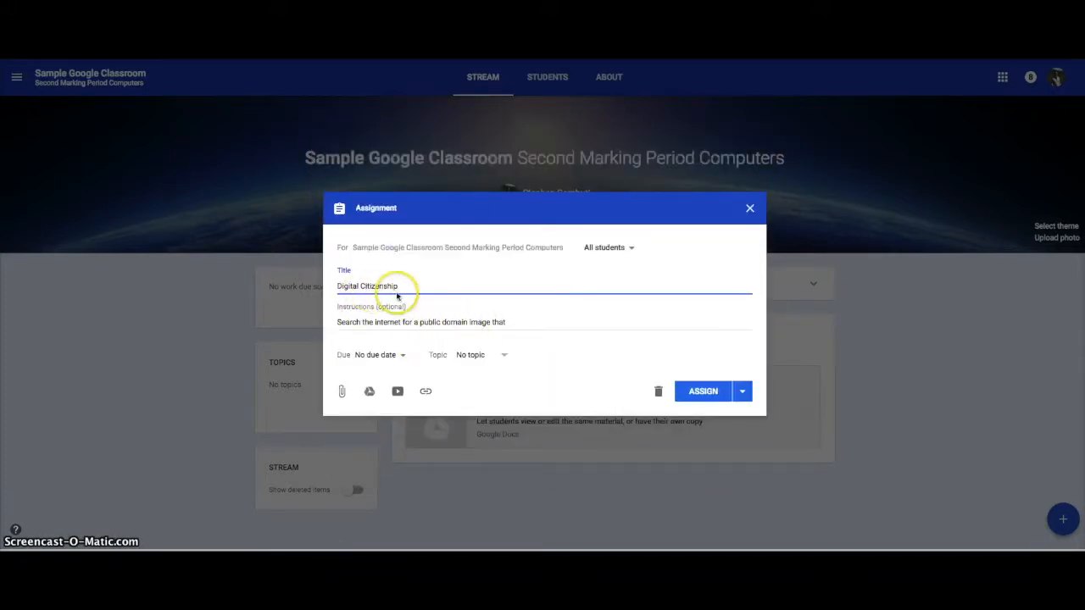
Replace the instructions with "List three things on a Google Document that demonstrate good and appropriate behavior when using the world wide web!" and post the assignment.
left_click_drag(511, 322, 339, 322)
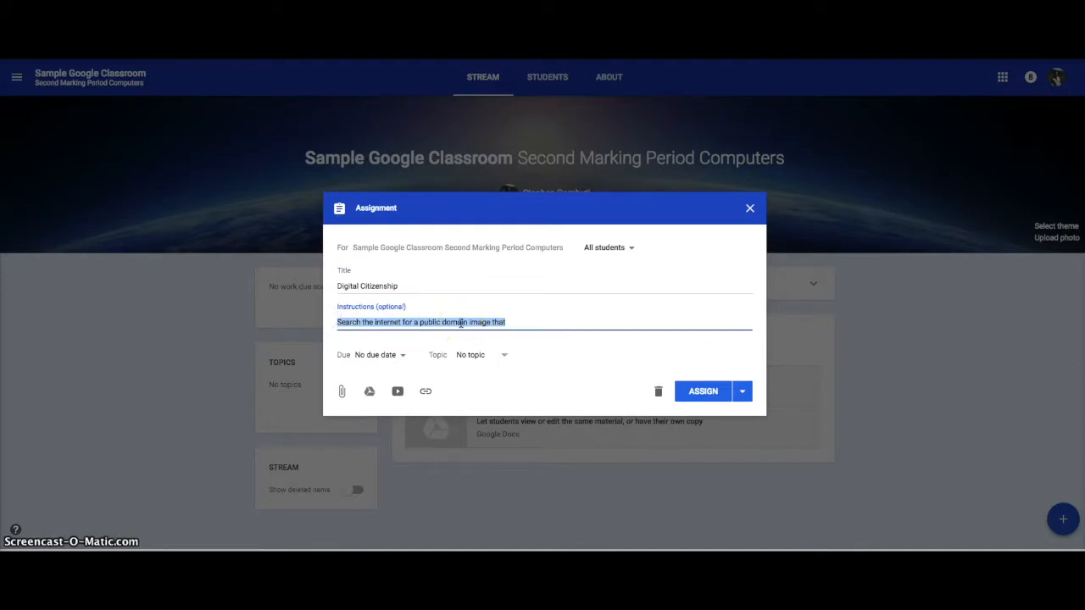
type("Create")
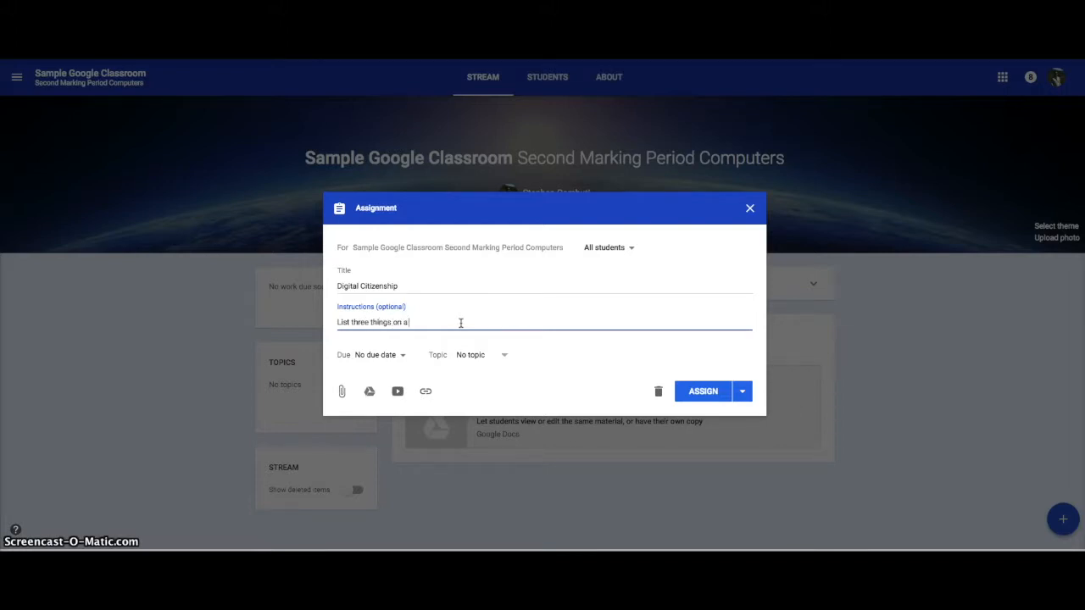
type("oogle Document that demonstrat")
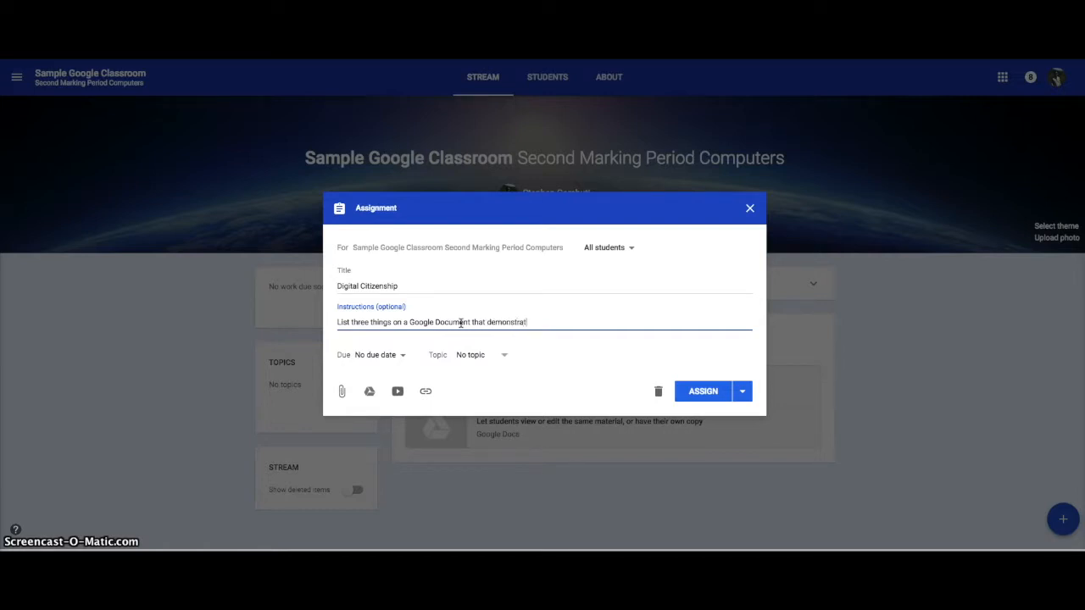
type("e good and appro")
type("p")
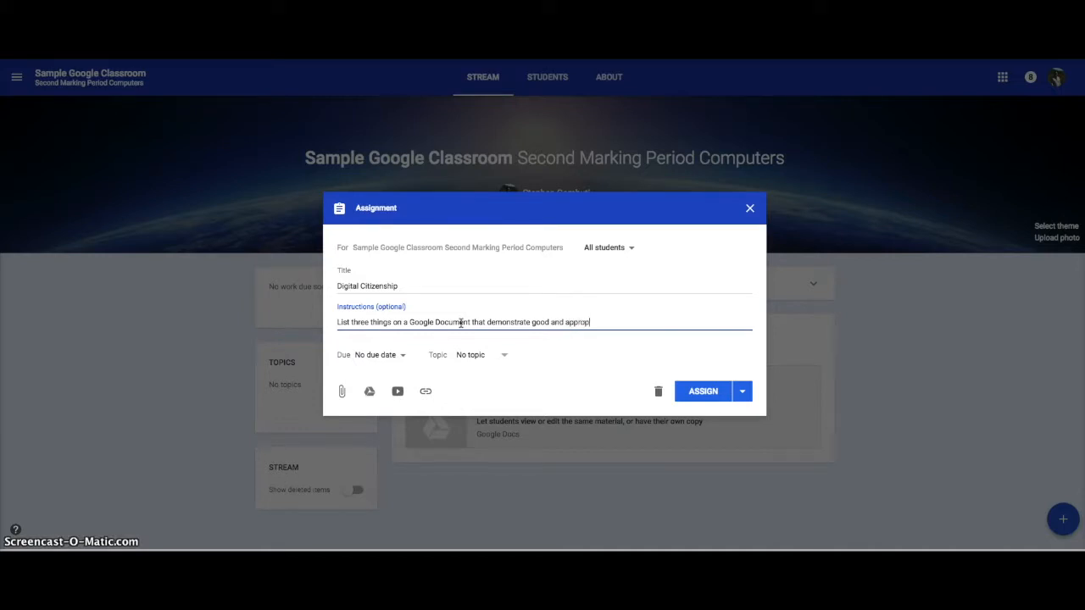
type("riate beh")
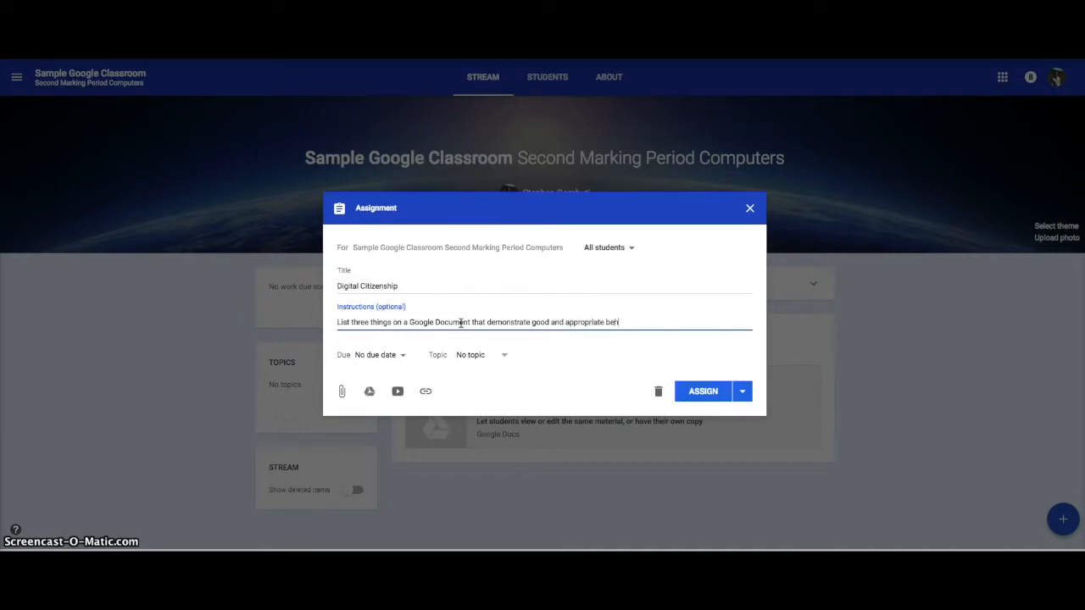
type("avior when using the world wide web!")
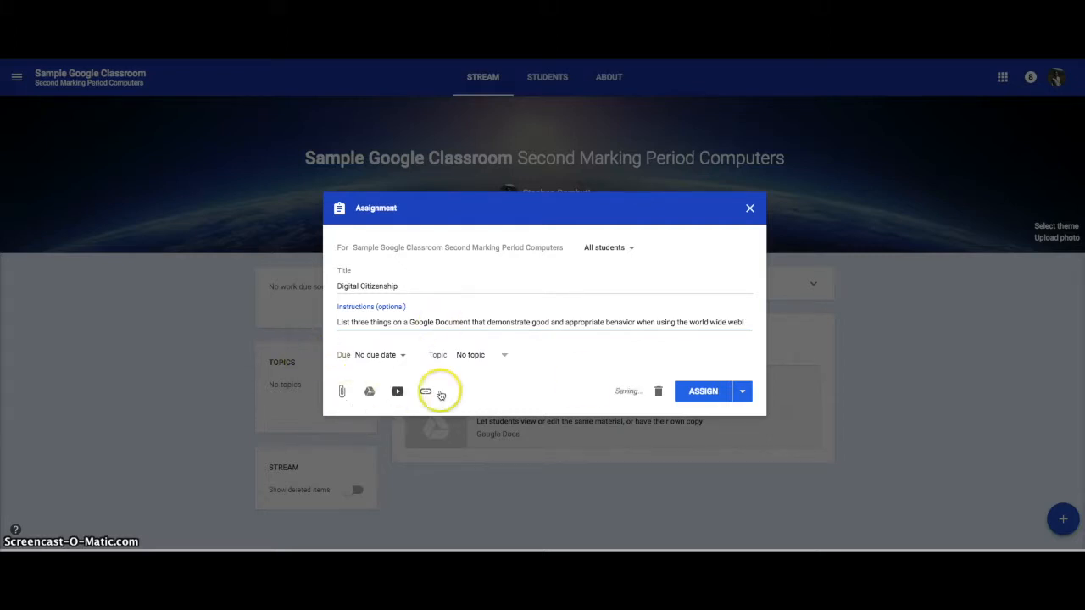
left_click(699, 395)
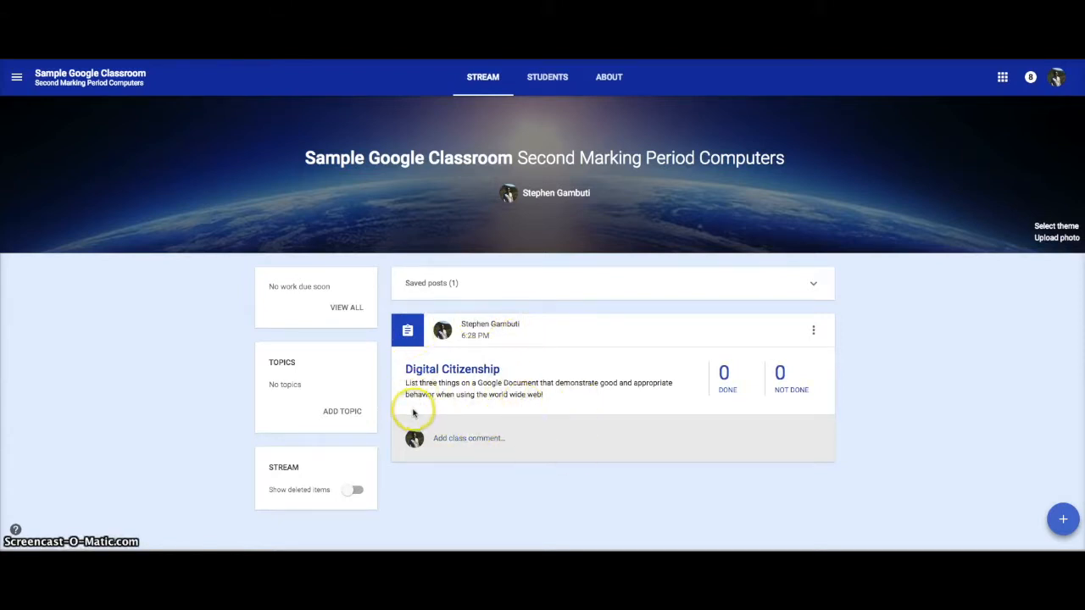
Create a new assignment for all students titled "Create a slide show about using having good digital footprints".
mouse_move(1062, 516)
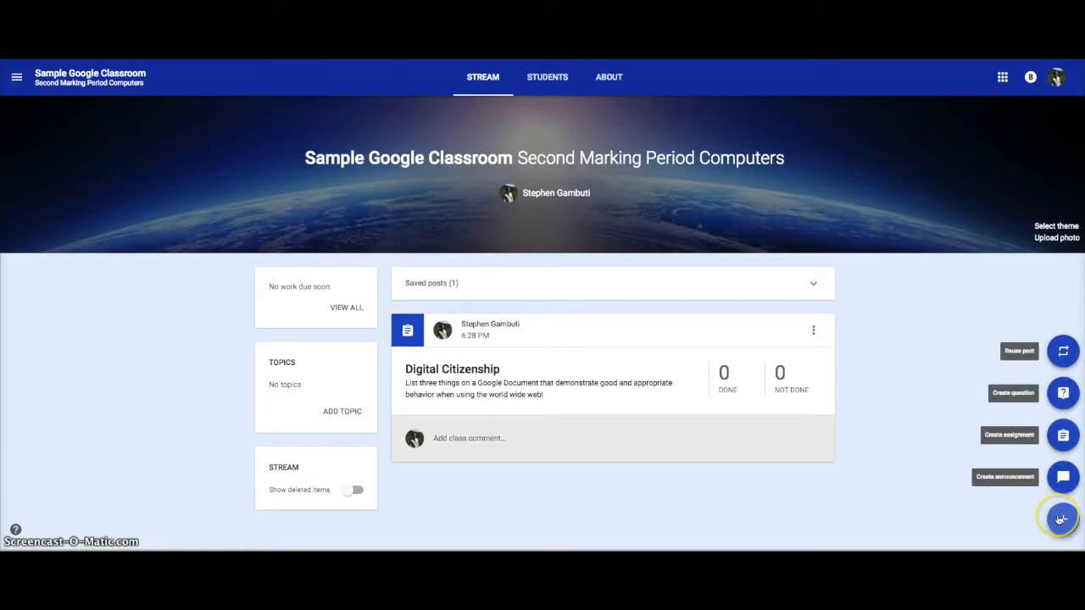
left_click(1063, 436)
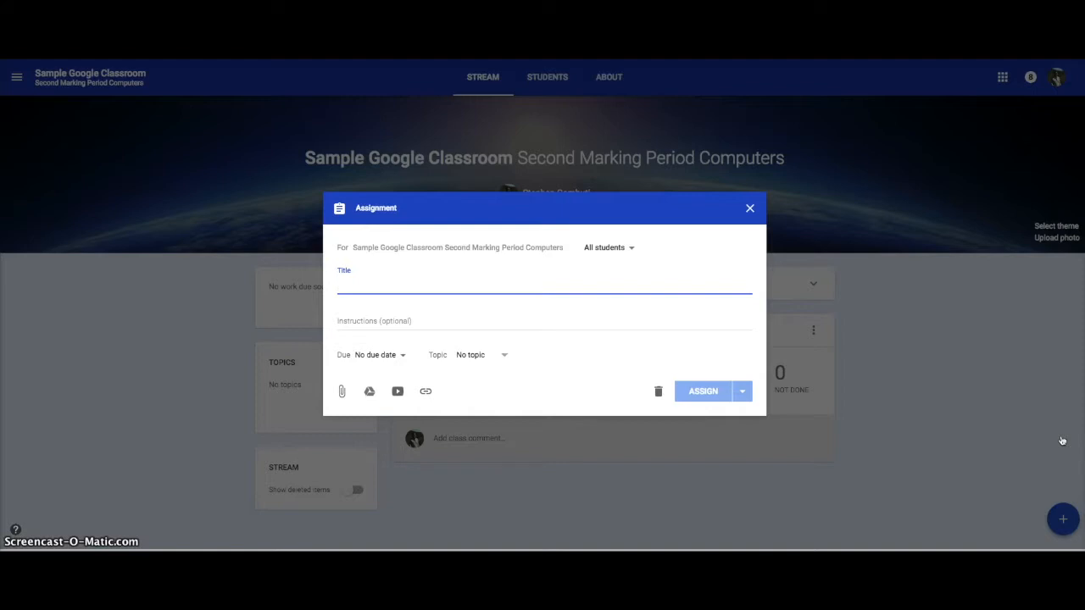
type("Create a slide show")
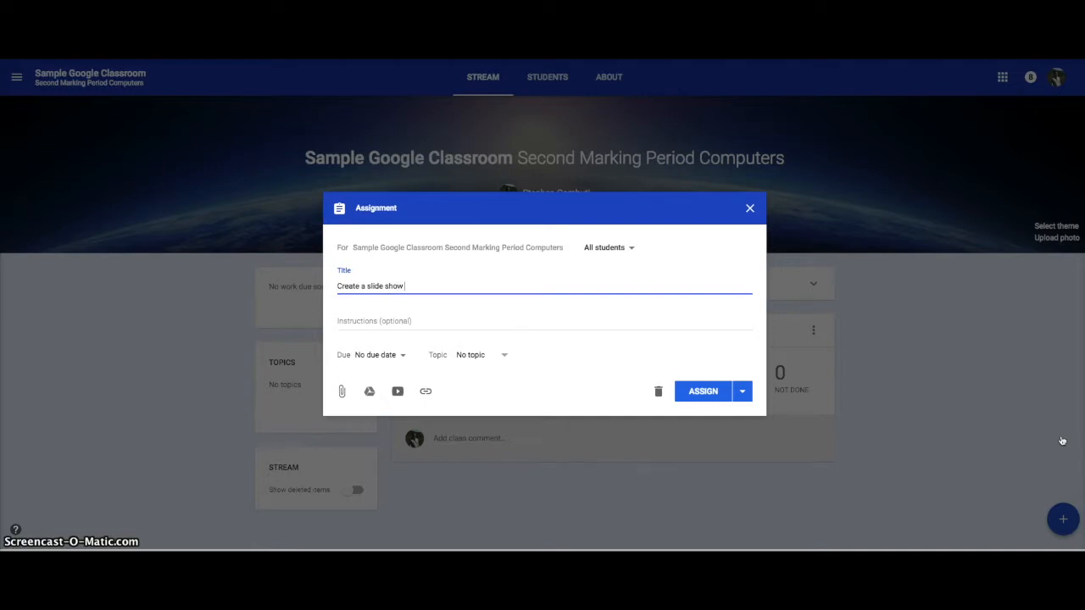
type(" about using goo")
key("BackSpace")
key("BackSpace")
key("BackSpace")
key("BackSpace")
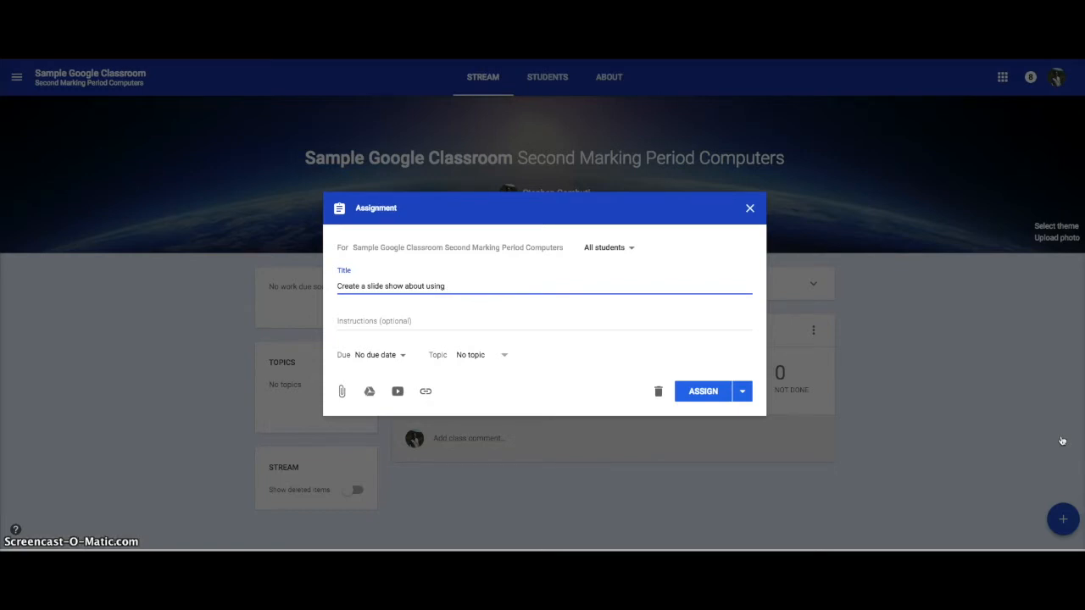
type("havin")
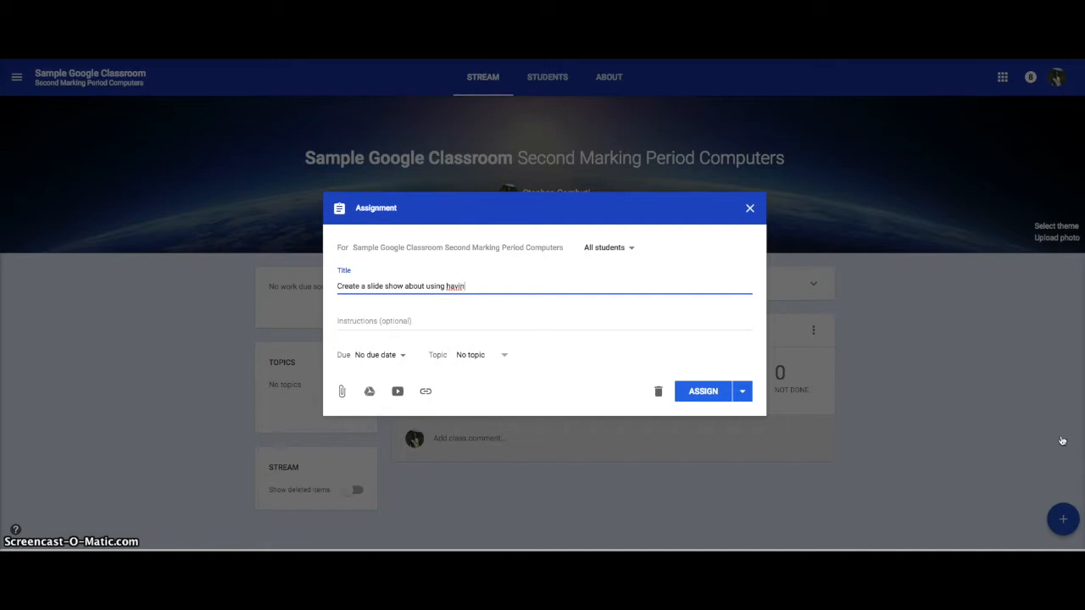
type("g good digital footprints")
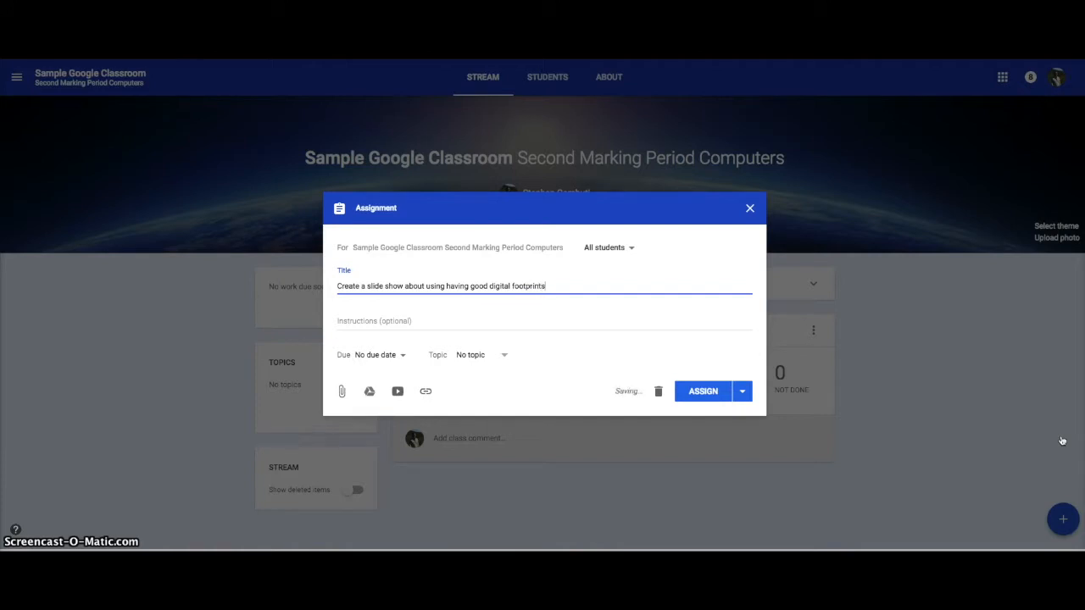
Enter the instructions "Create a slide show on Google Slides that contains five slides demonstarting ways to maintain good digital Footprints.".
left_click(481, 324)
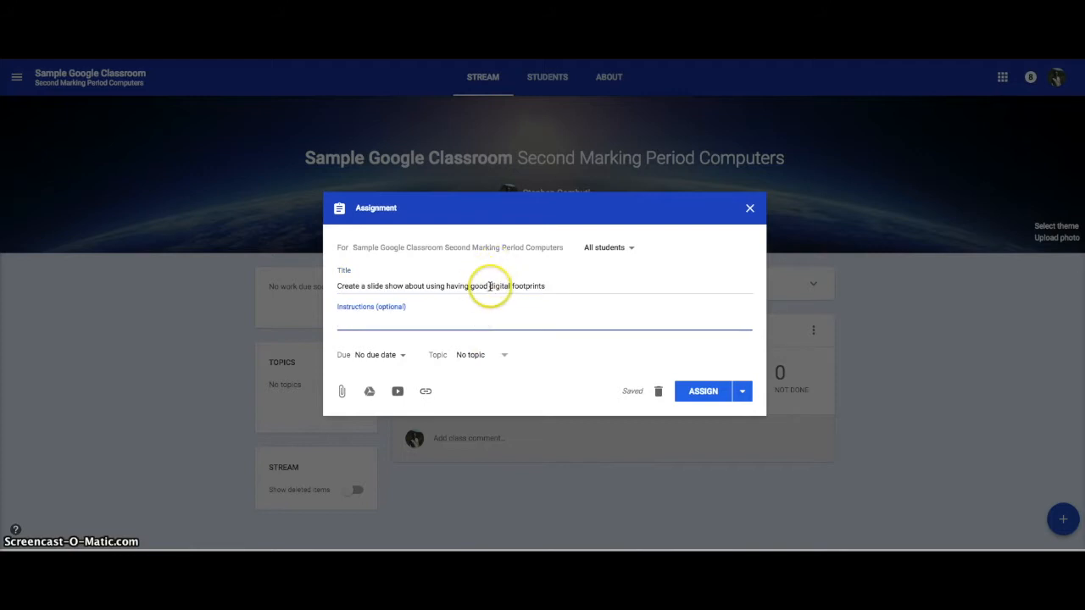
type("Create a slide")
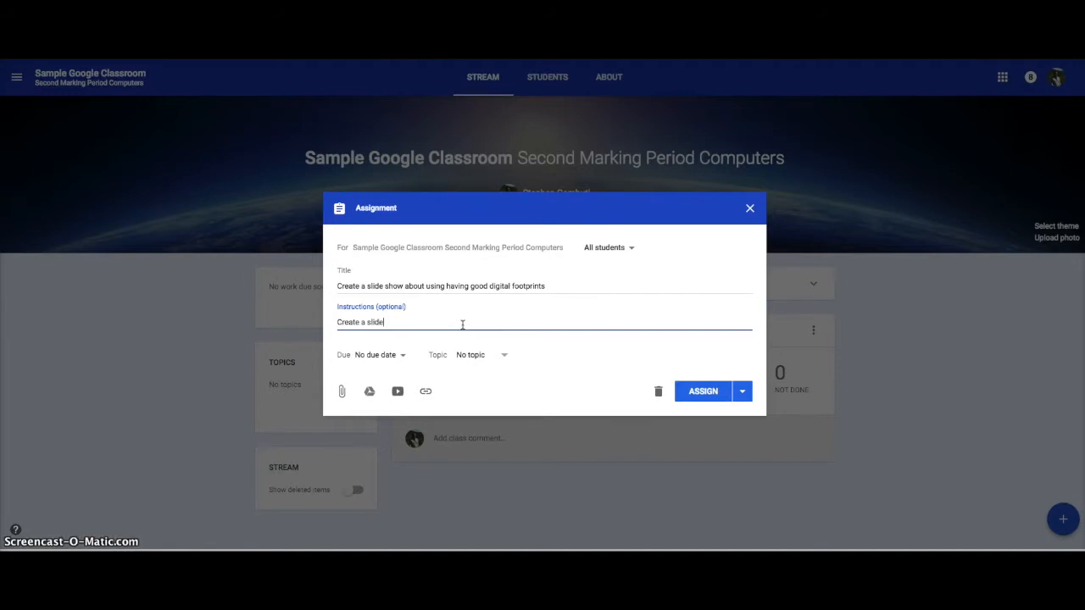
type(" show on Google")
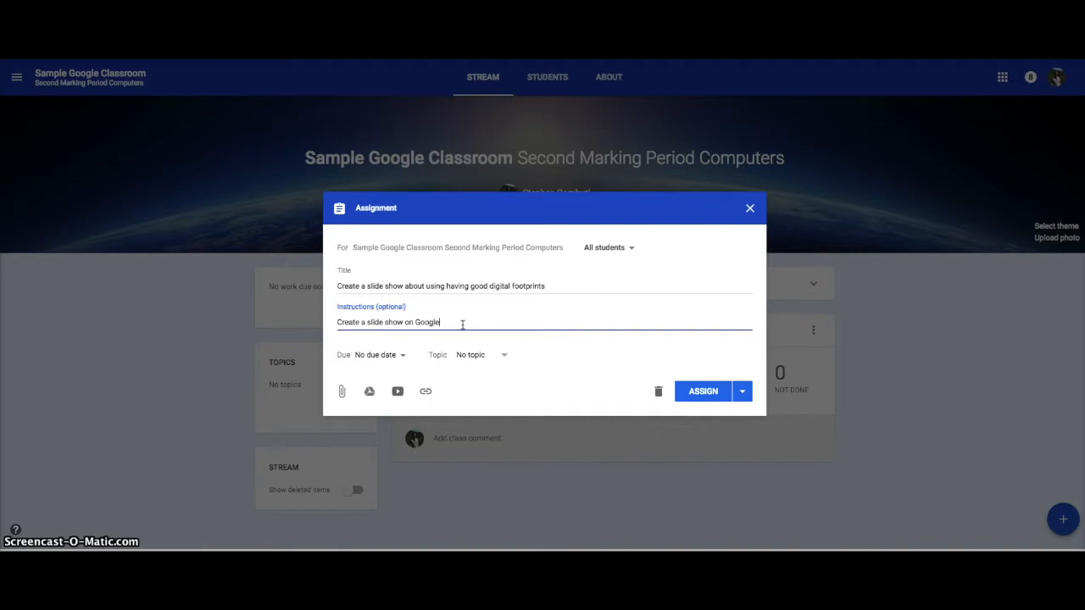
type(" Slides that is five sli")
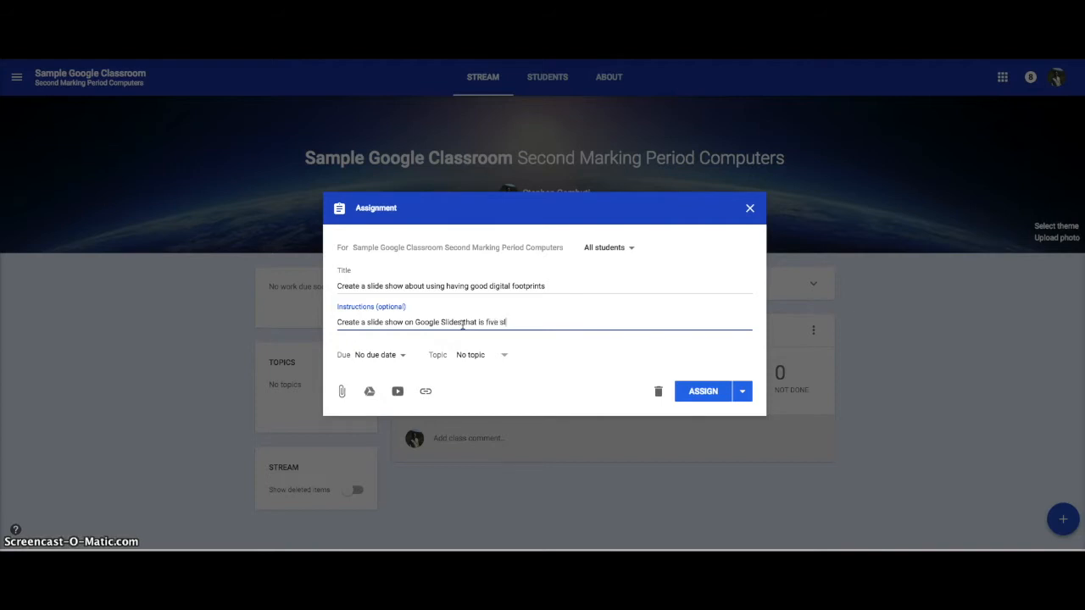
key("BackSpace")
key("BackSpace")
key("BackSpace")
key("BackSpace")
key("BackSpace")
key("BackSpace")
key("BackSpace")
key("BackSpace")
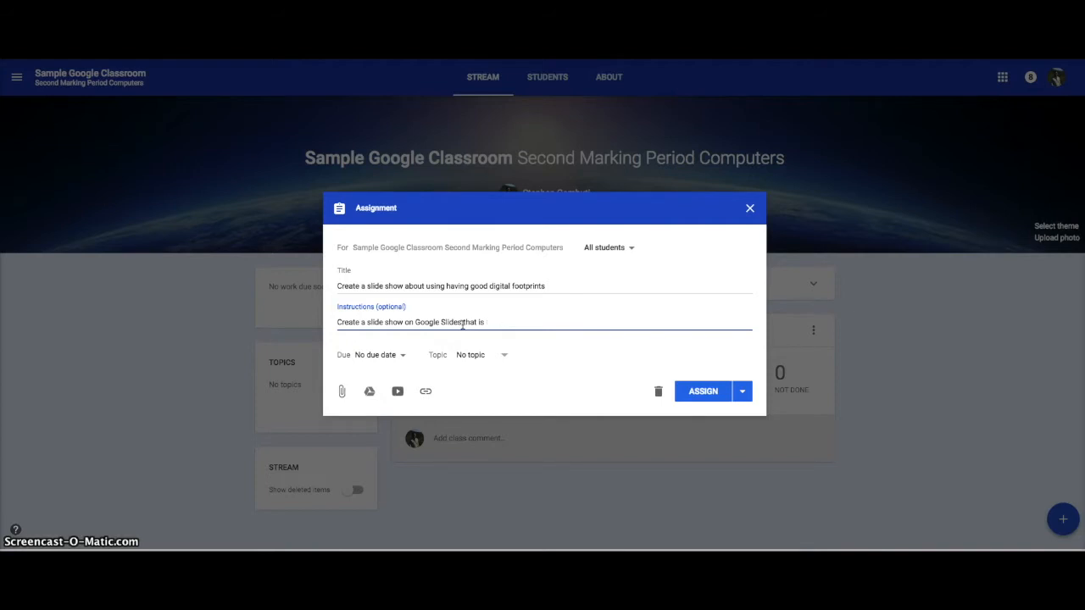
type("contains five slides demonstarting ways to maintain g")
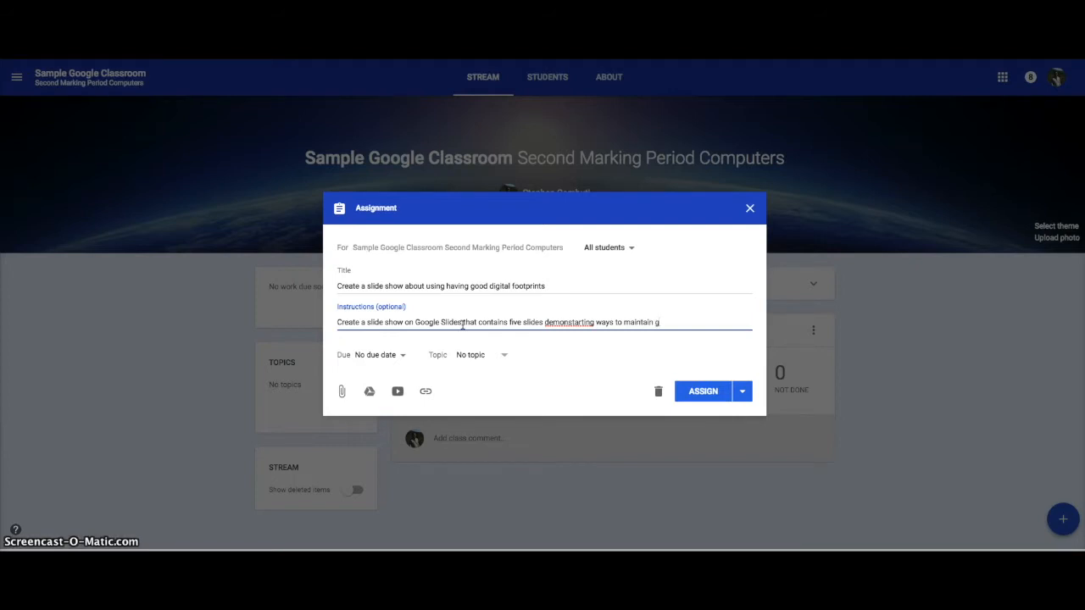
type("ood digital Footprints.")
key("Return")
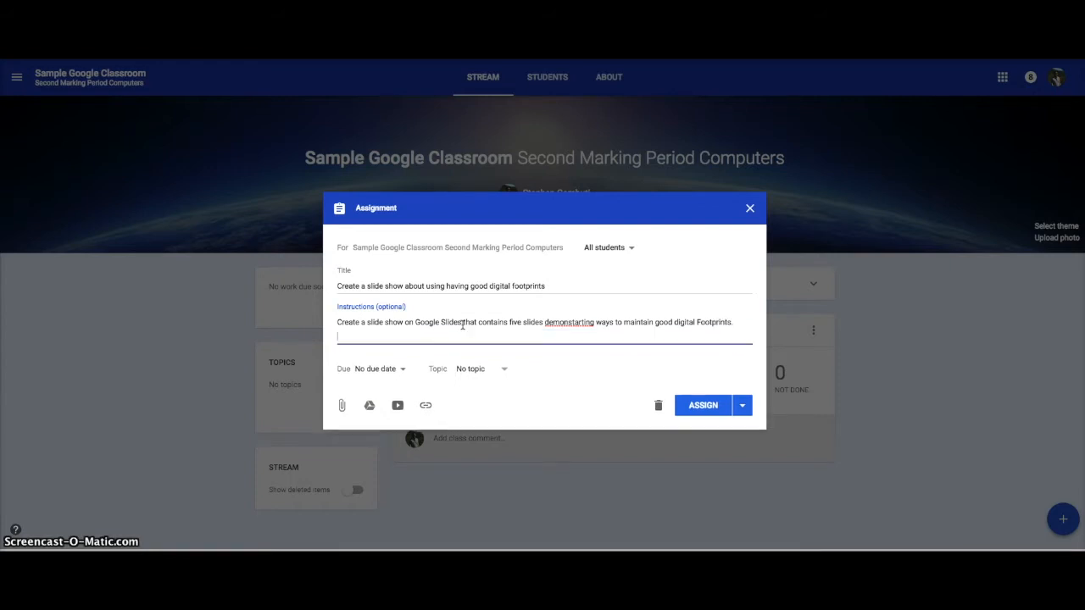
Add a second instruction line reading "Each slide must contain an image, title text and content.".
type("Each slide must conat")
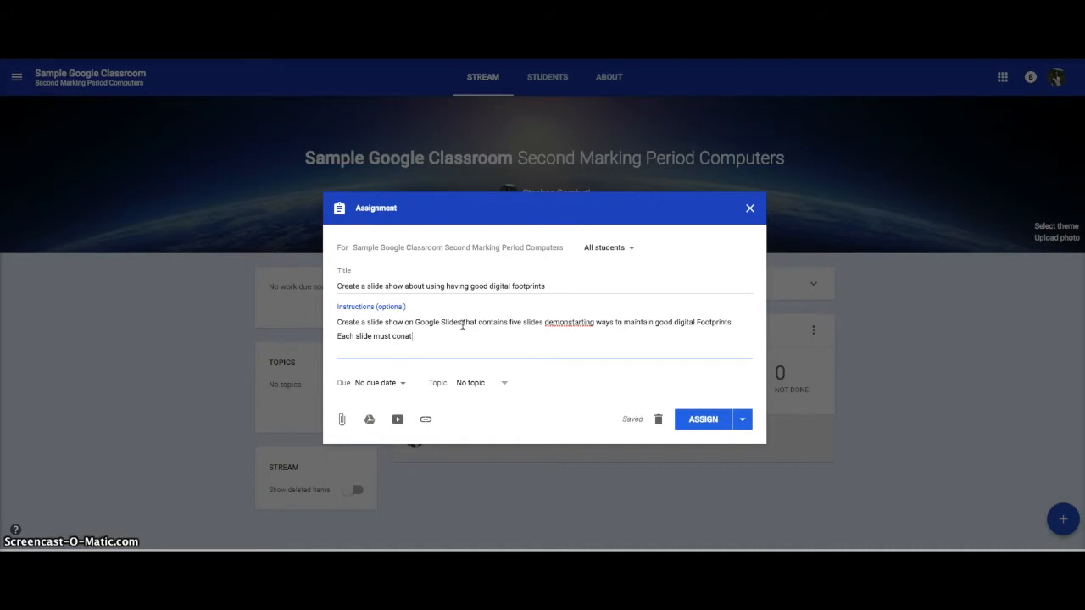
key("BackSpace")
key("BackSpace")
type("tain an image, title t")
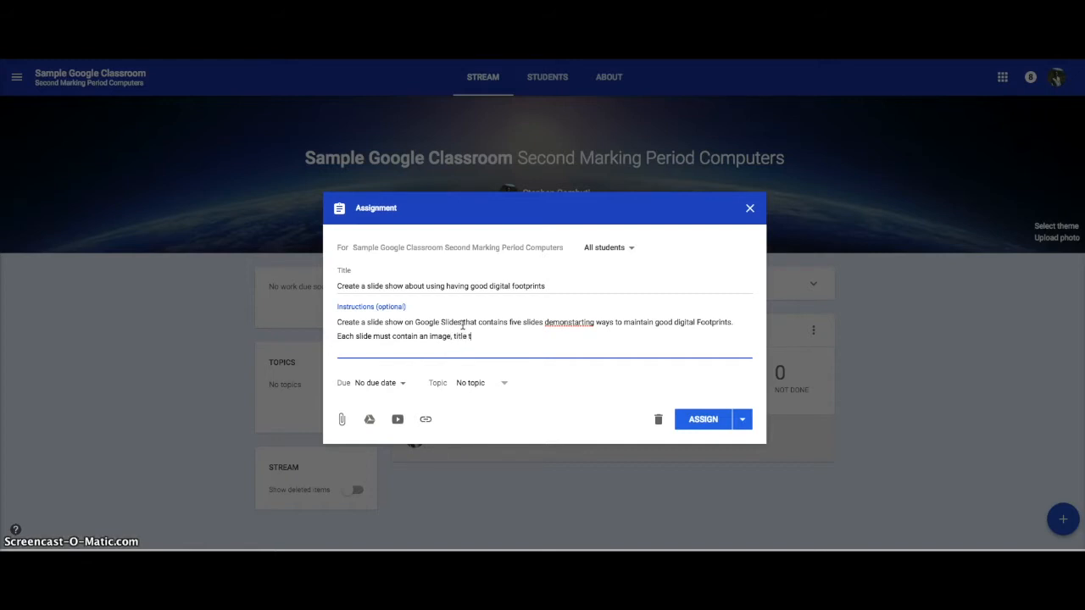
type("ext ")
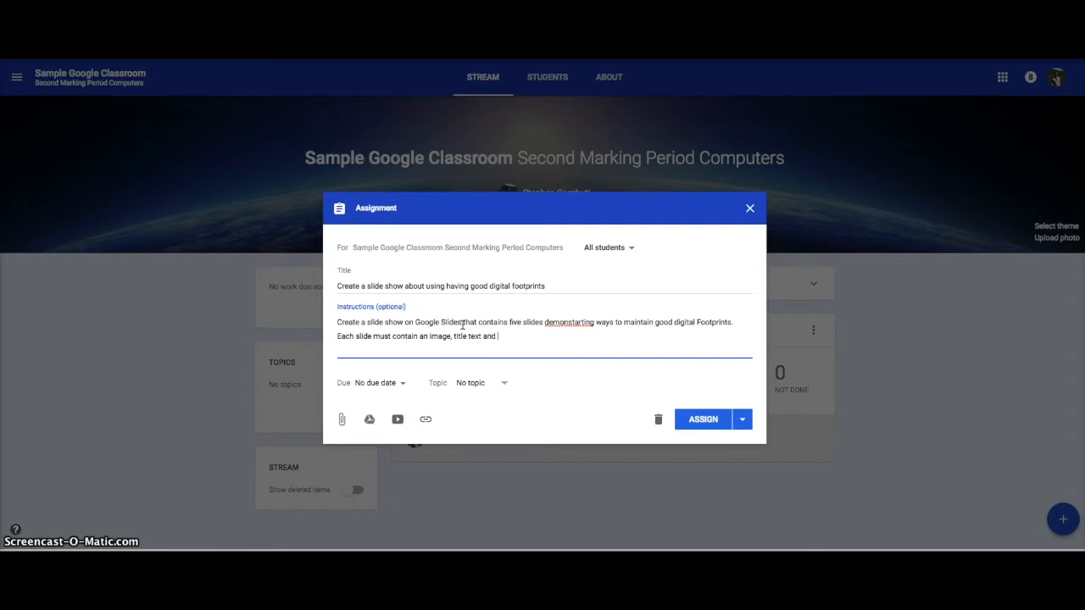
type("and content.")
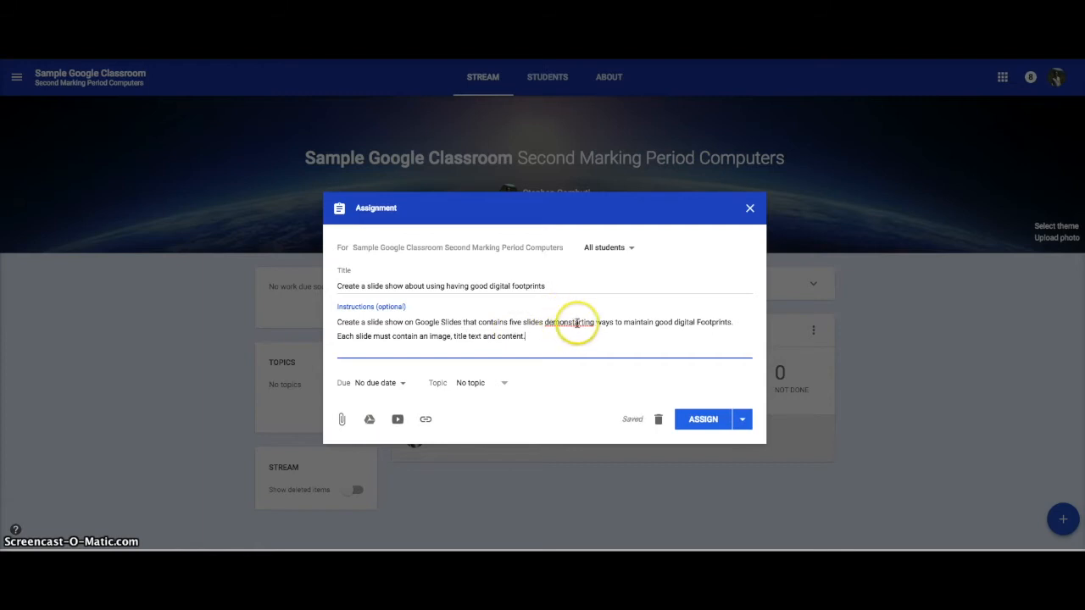
Correct the misspelled word in the instructions to "demonstrating" and post the slide show assignment without attachments.
left_click_drag(576, 322, 582, 323)
type("ra")
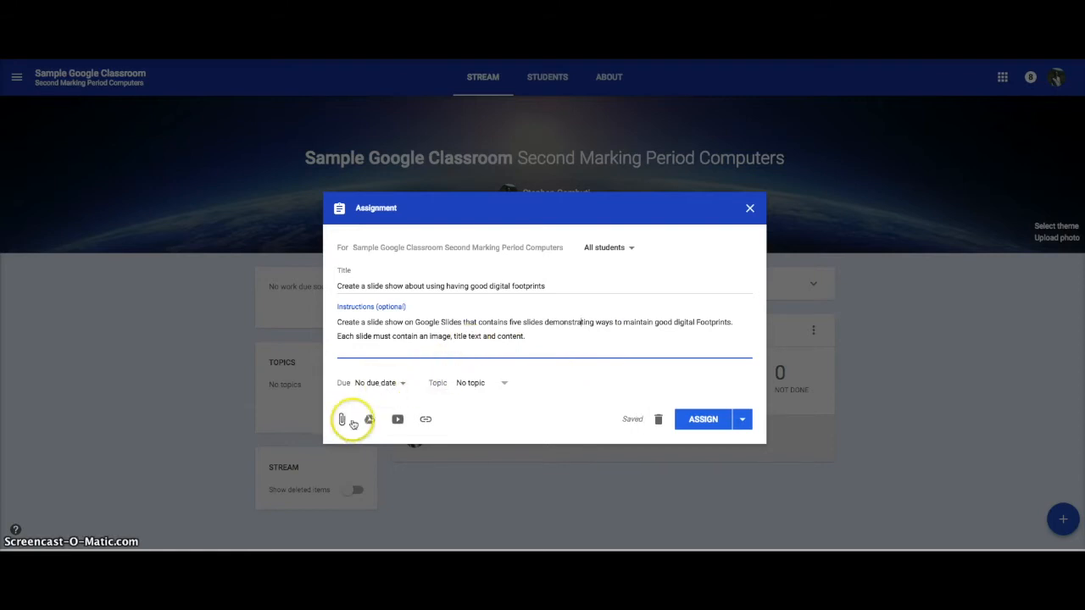
left_click(369, 421)
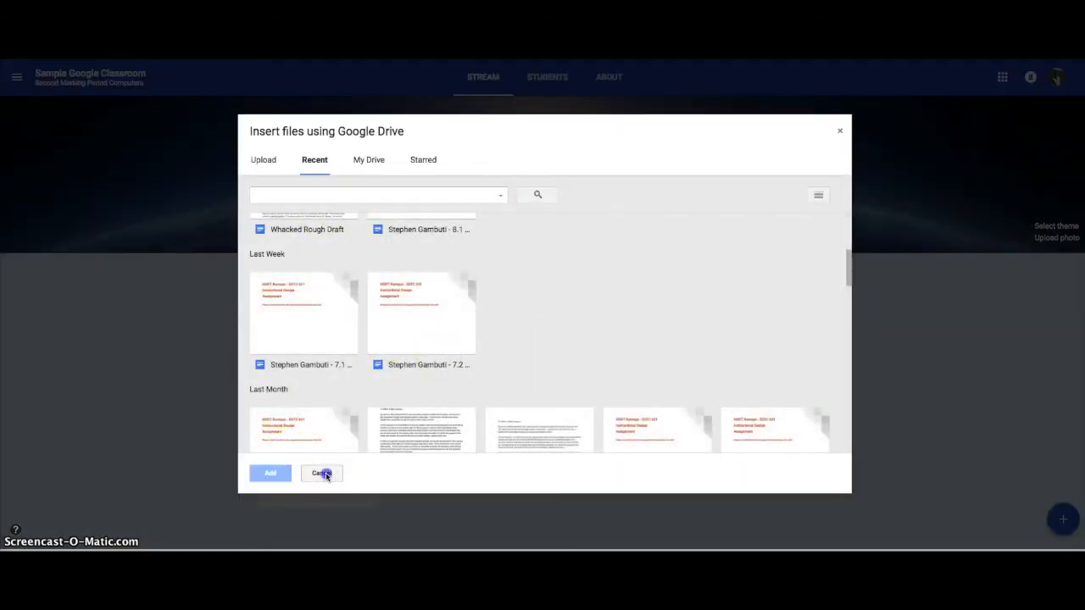
left_click(323, 473)
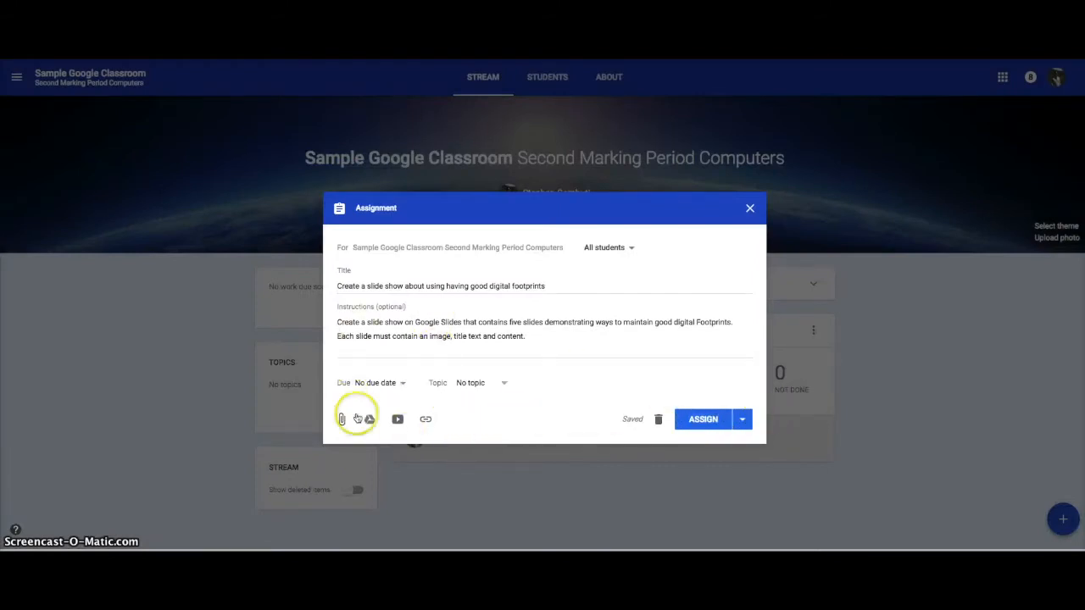
left_click(706, 420)
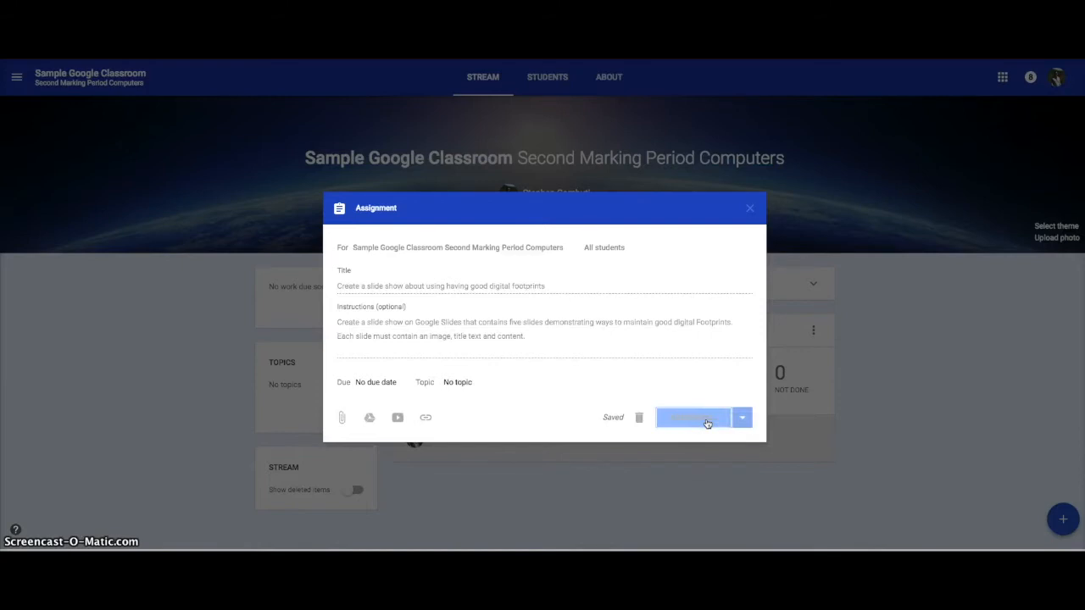
Create a new announcement for all students with the text "Welcome to Computers!".
scroll(509, 435, "down", 3)
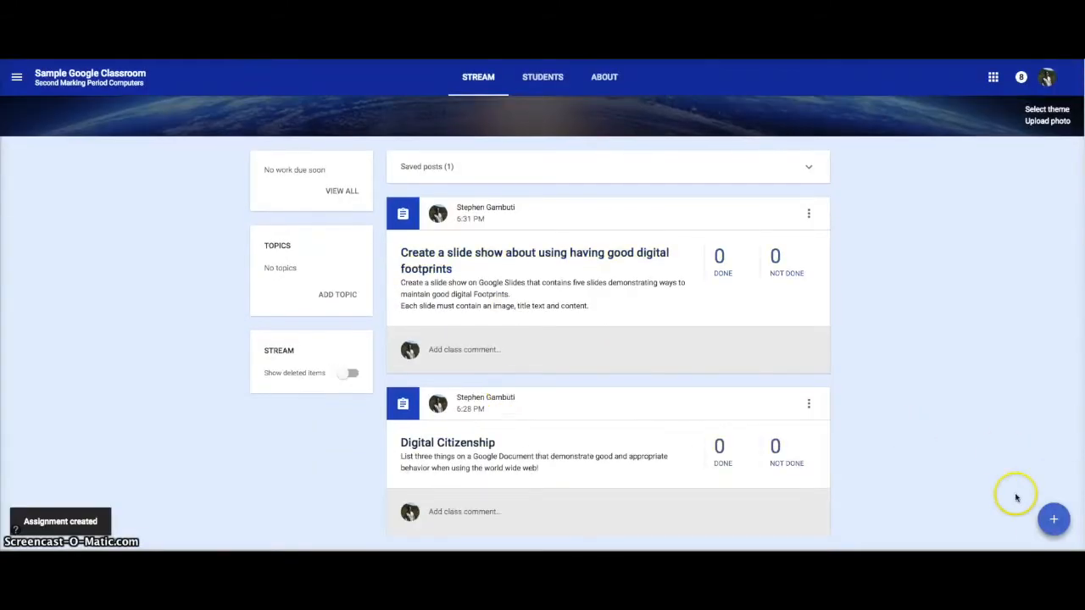
mouse_move(1054, 516)
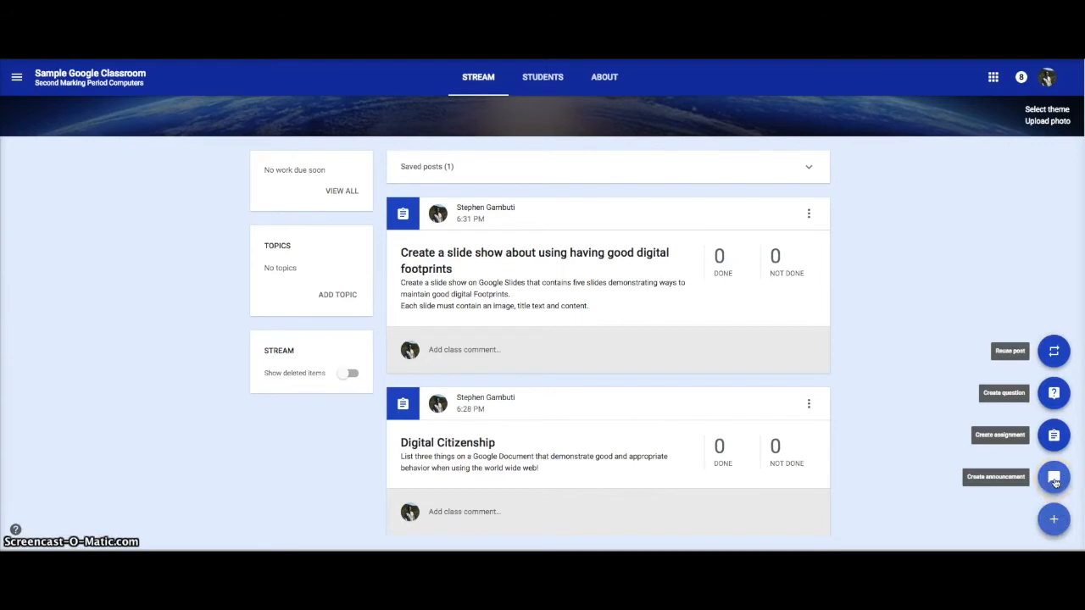
left_click(1055, 479)
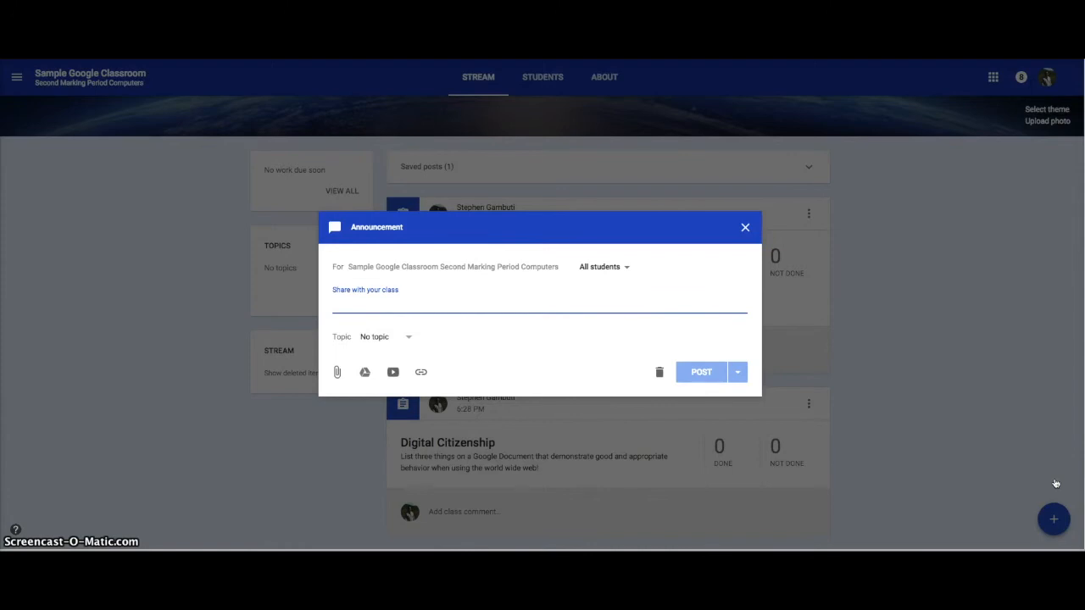
type("Welcome to Computers!")
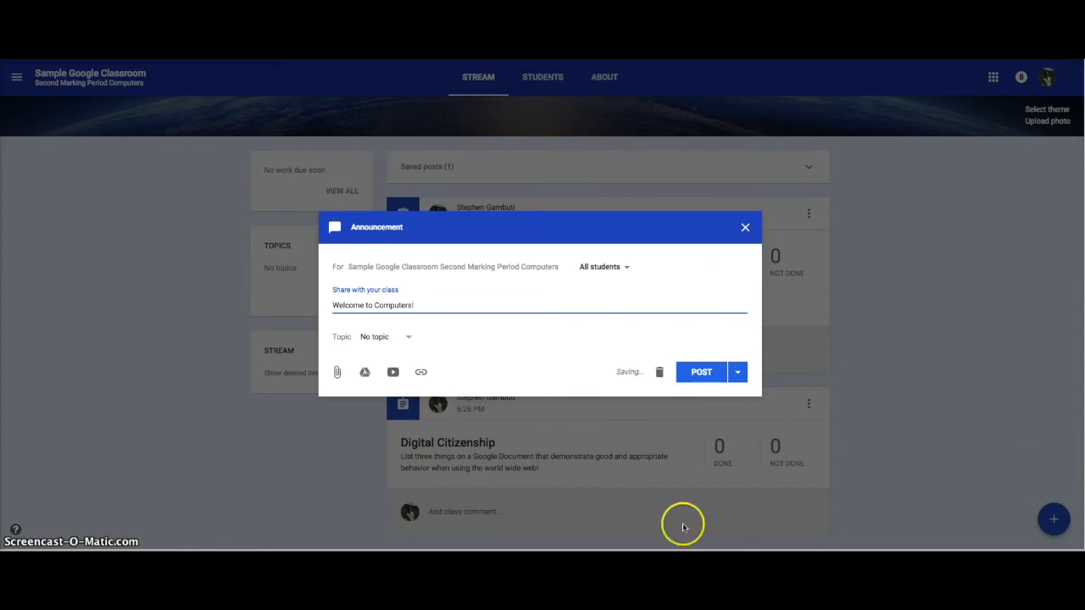
Attach the Computer Rules Revised 9-15 PDF from the computer to the welcome announcement and post it.
left_click(365, 373)
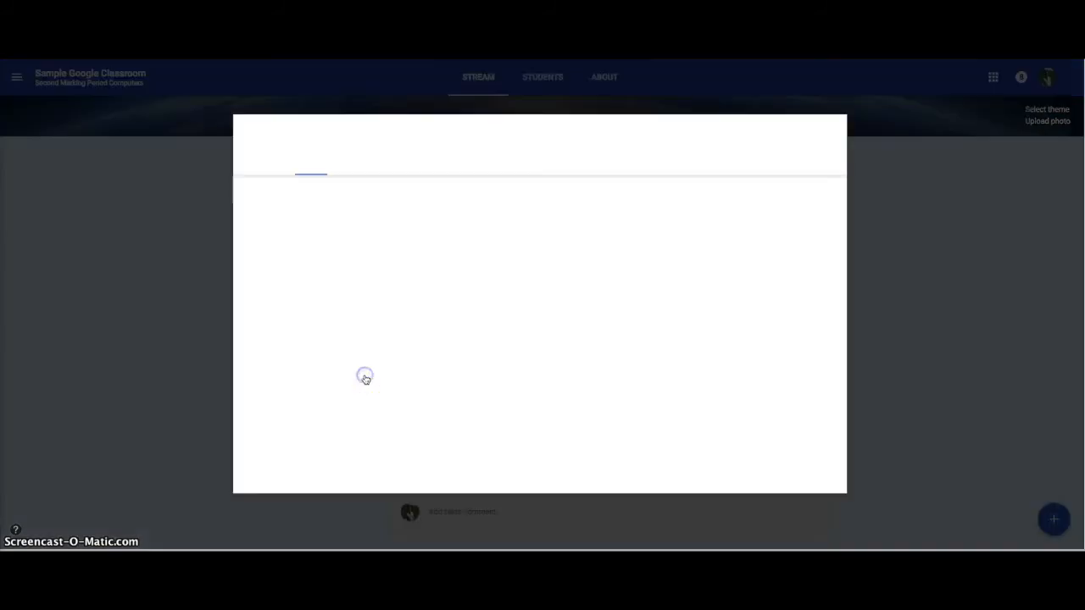
left_click(520, 313)
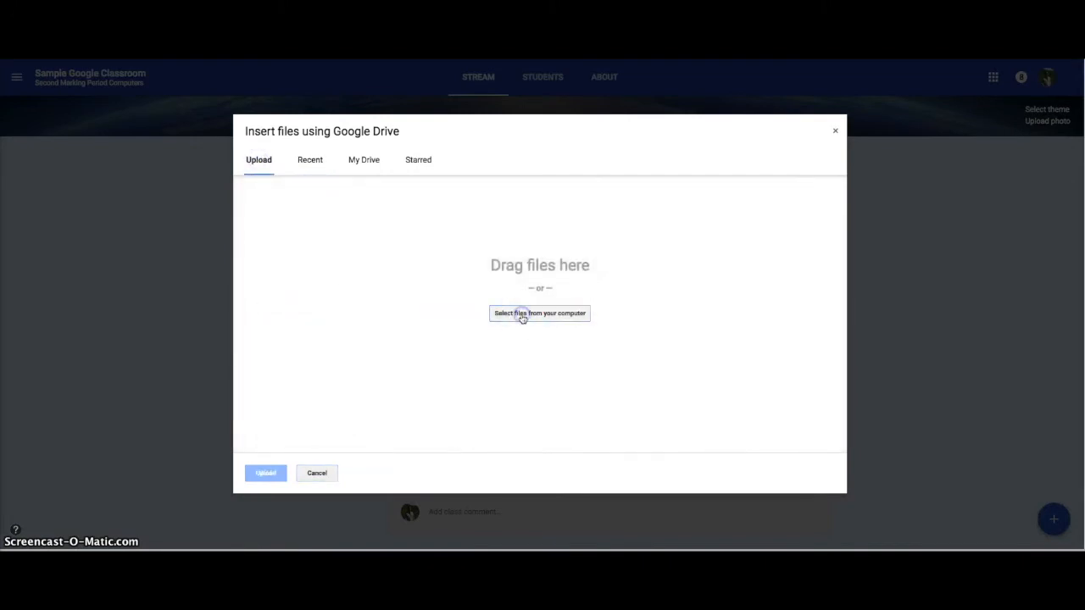
double_click(466, 106)
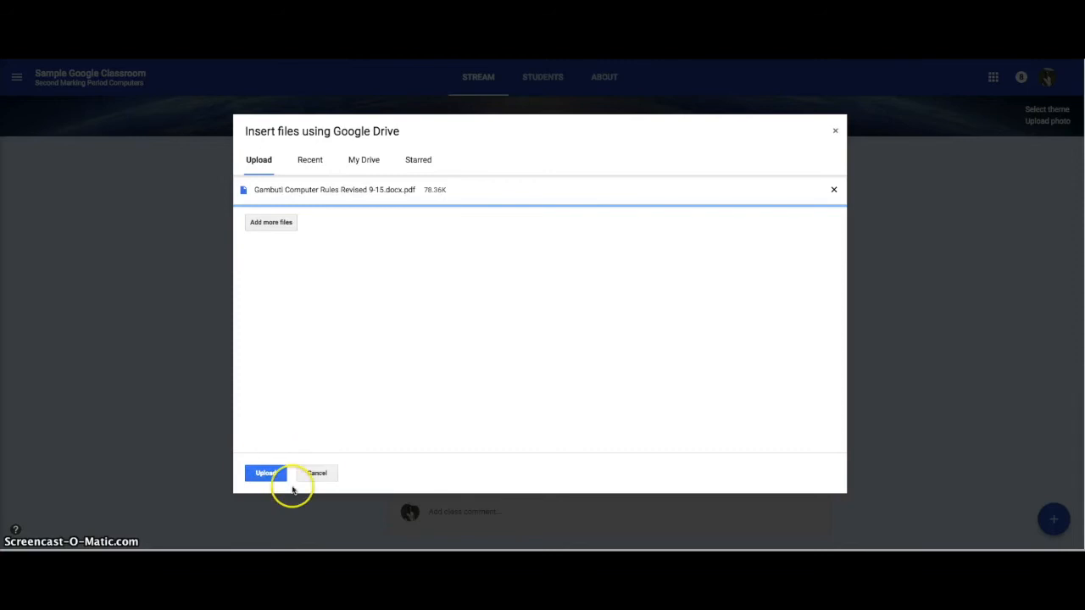
left_click(267, 473)
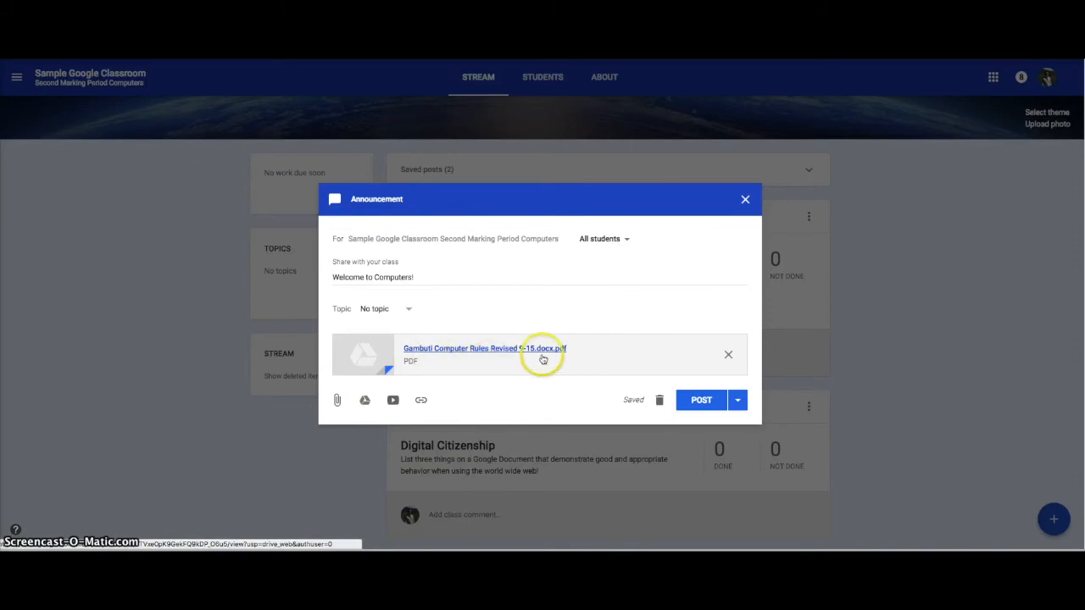
left_click(697, 405)
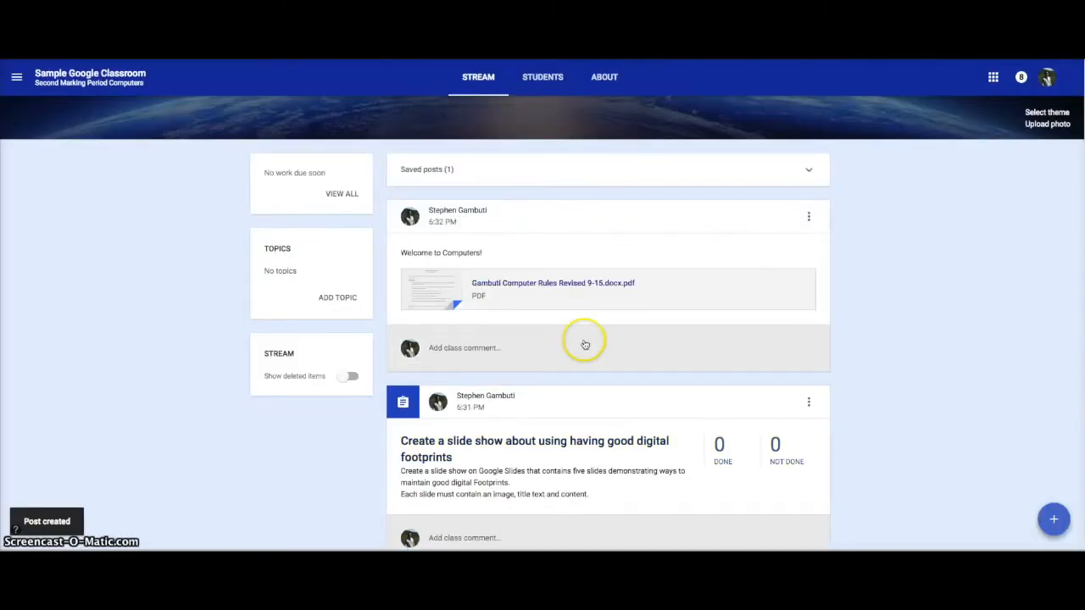
View the rules PDF attached to the welcome announcement, close it and look over the posts in the class stream.
left_click(508, 284)
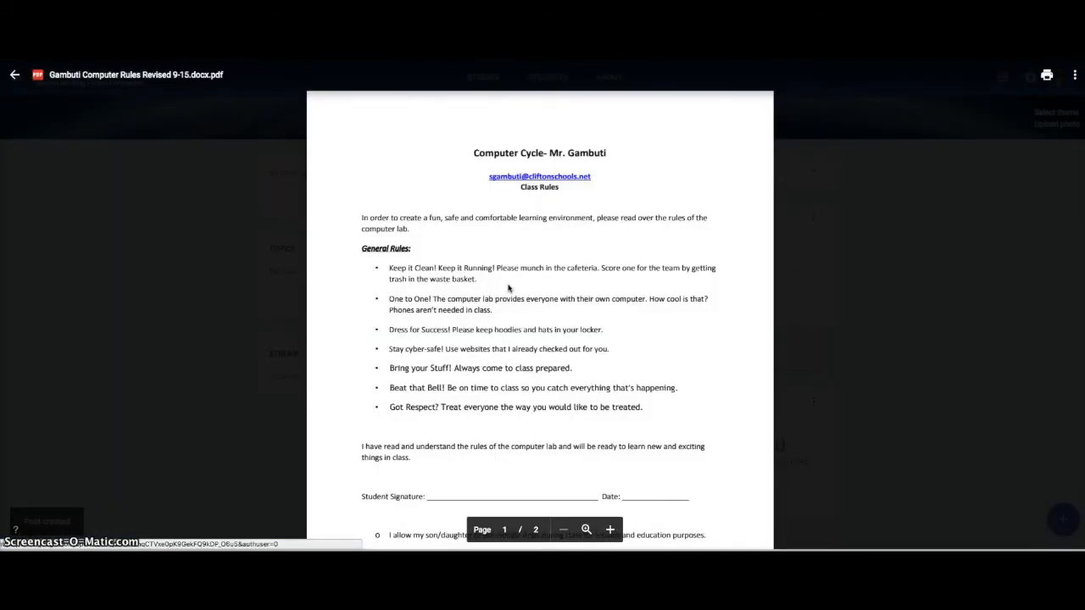
scroll(504, 292, "down", 5)
scroll(496, 296, "up", 5)
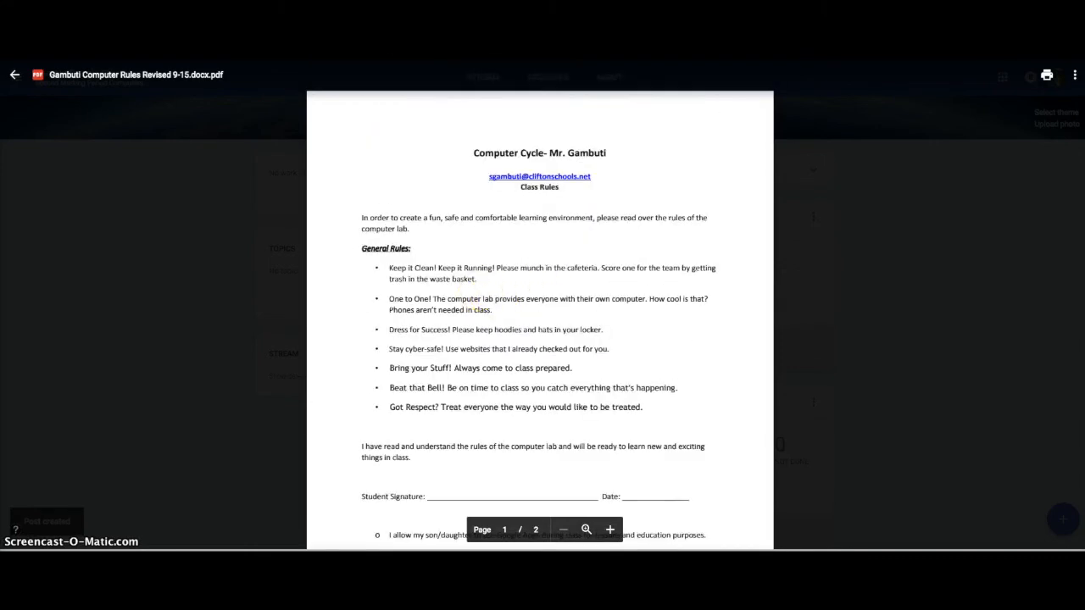
left_click(16, 78)
scroll(445, 335, "down", 2)
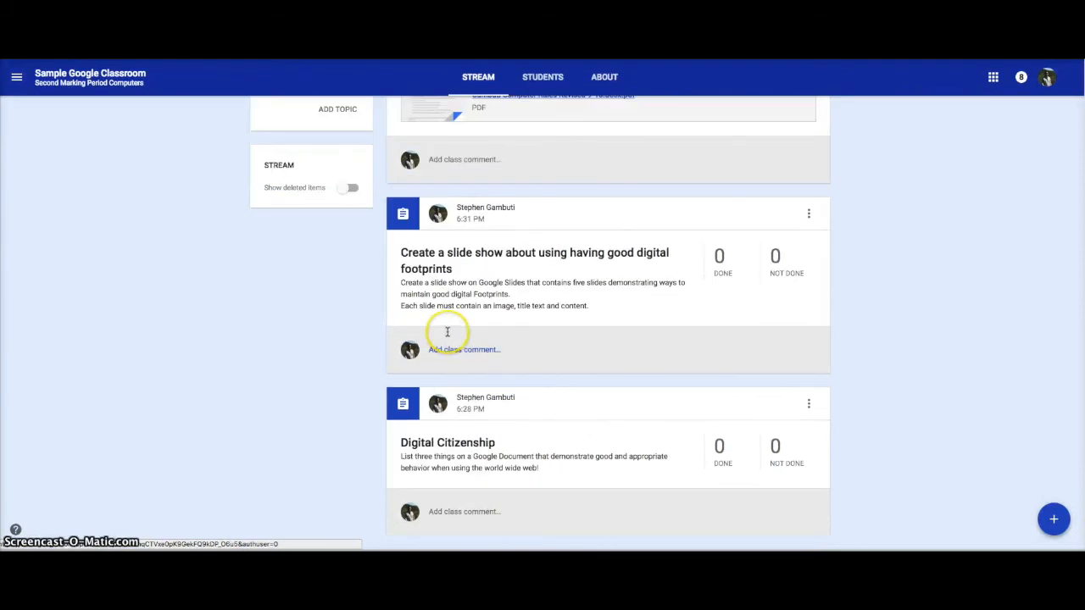
scroll(446, 334, "up", 4)
scroll(446, 334, "down", 4)
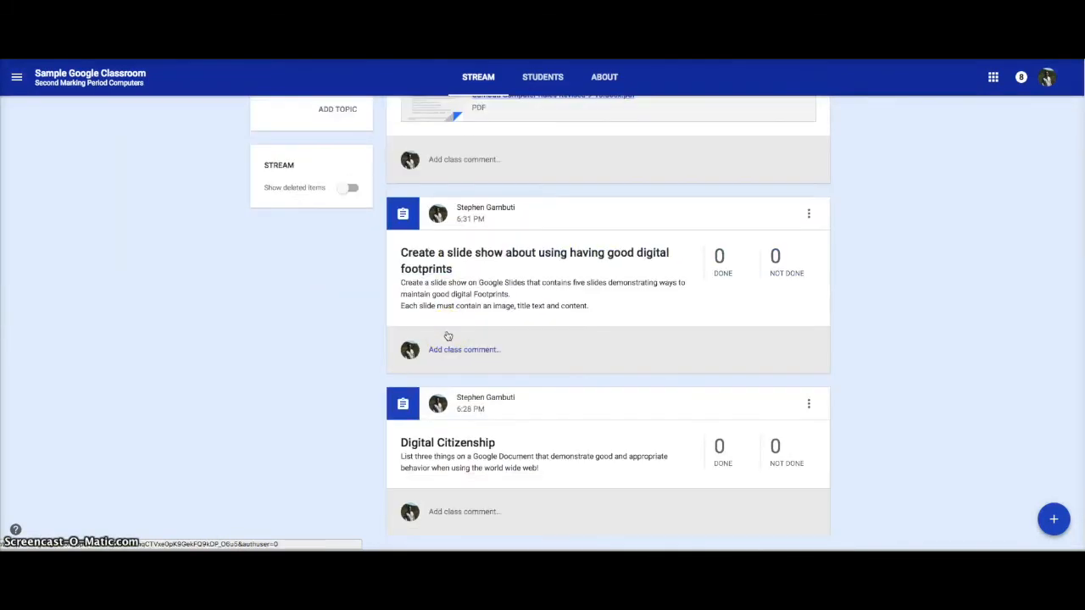
scroll(447, 336, "up", 4)
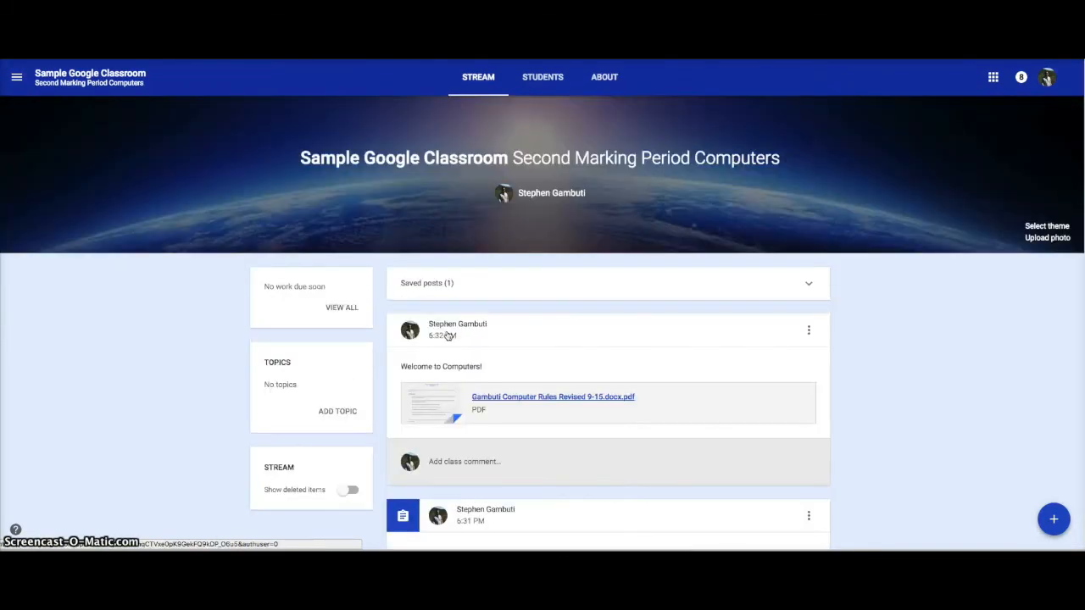
Show the options for adding a new post to the class stream.
left_click(1051, 519)
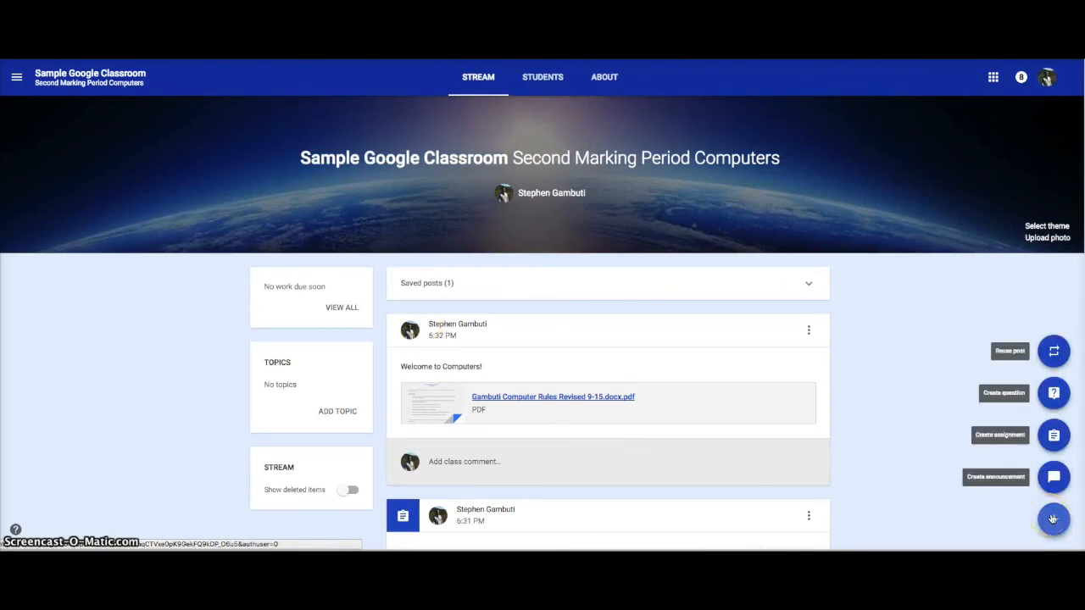
mouse_move(1054, 518)
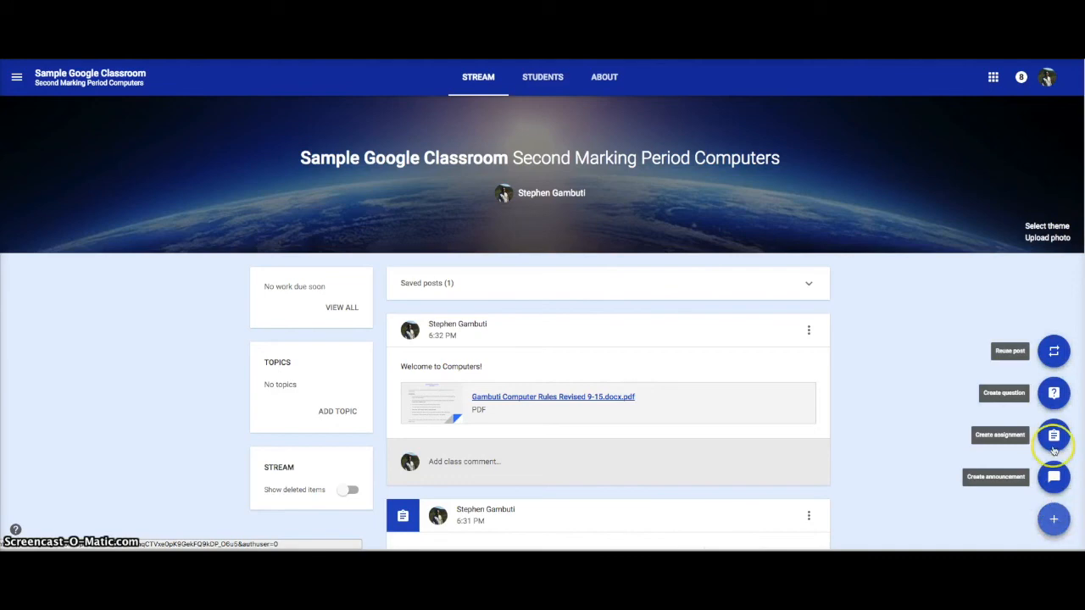